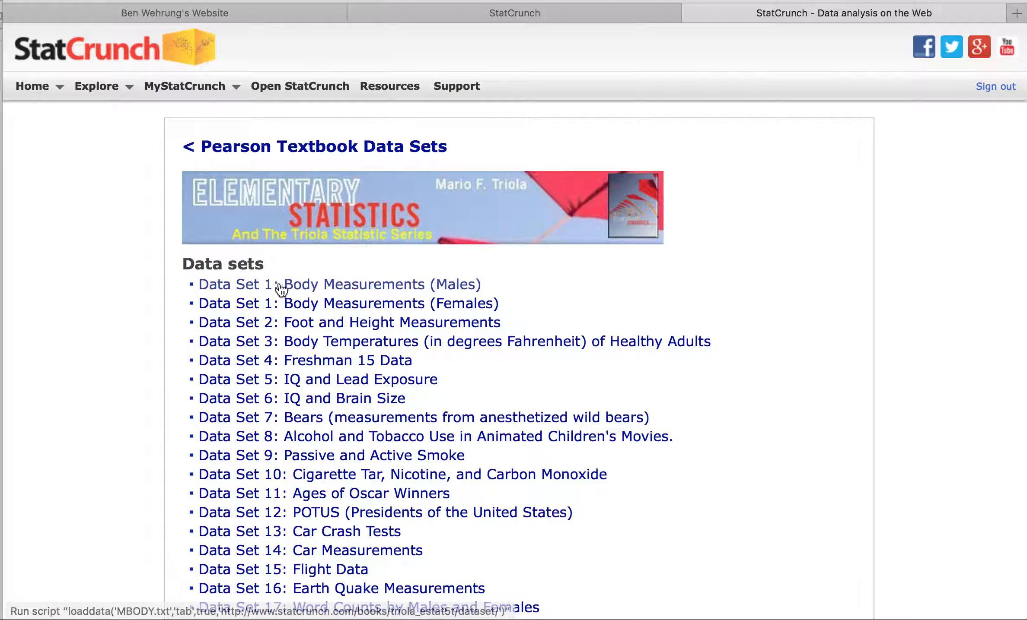
Open the male and then the female Body Measurements data sets from the Triola list
click(384, 286)
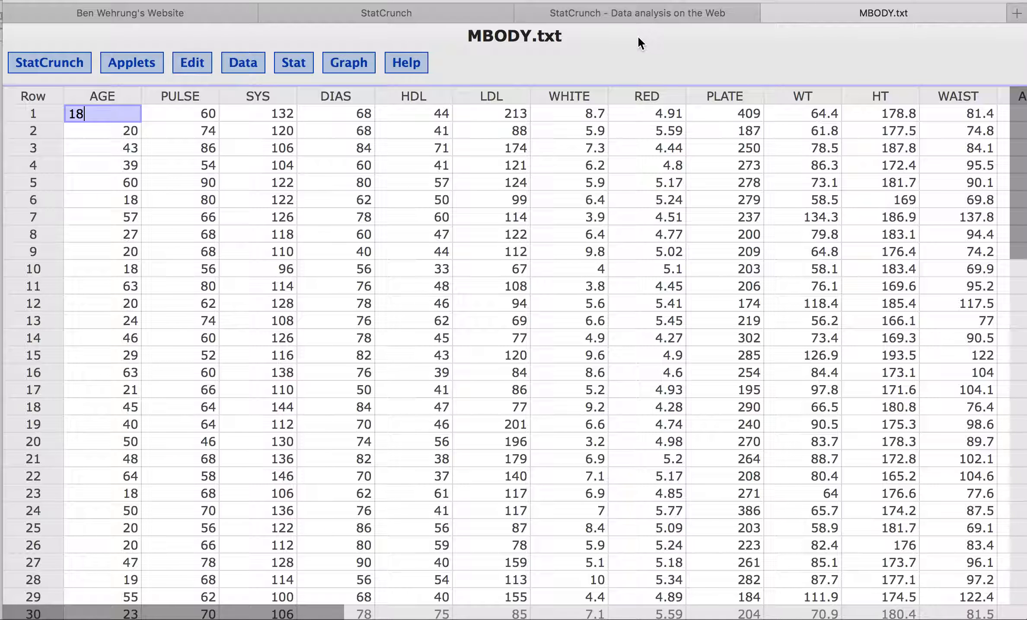
click(663, 14)
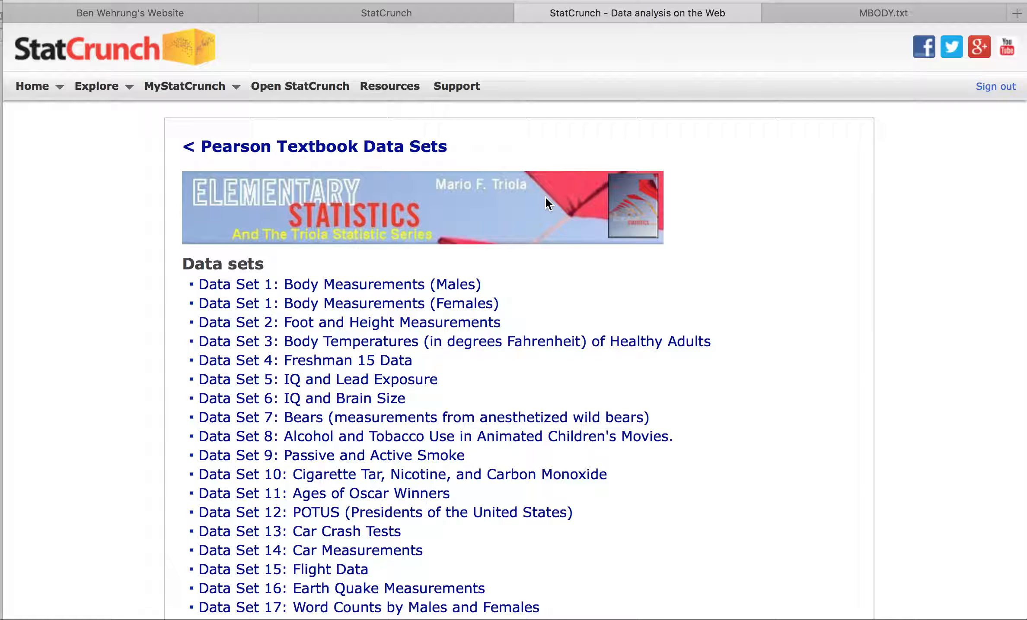
click(388, 304)
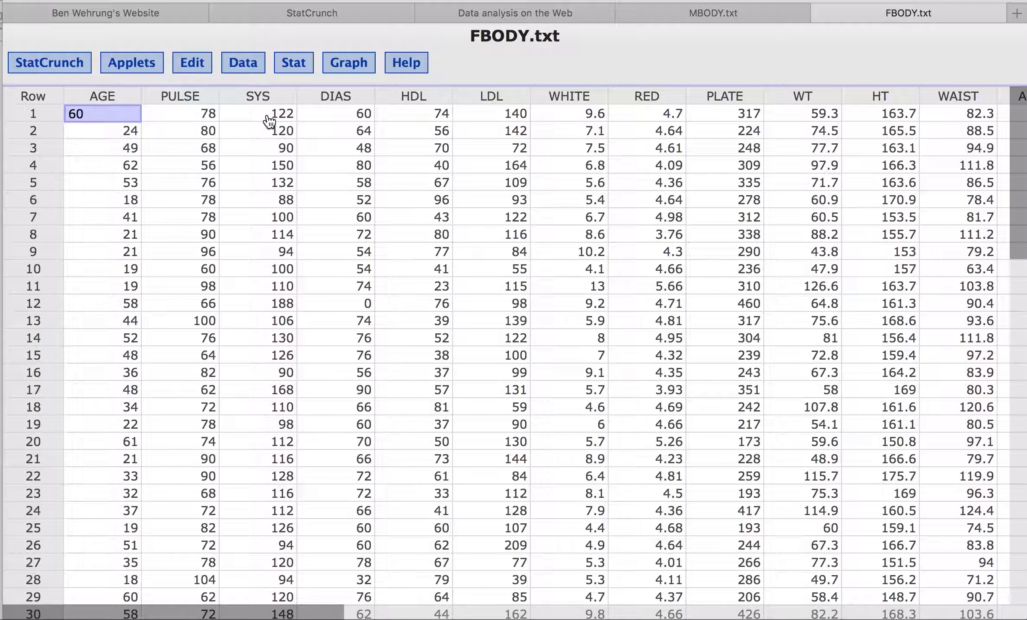
In the Delete columns dialog for FBODY.txt, mark AGE, PULSE, SYS, DIAS and HDL
click(249, 67)
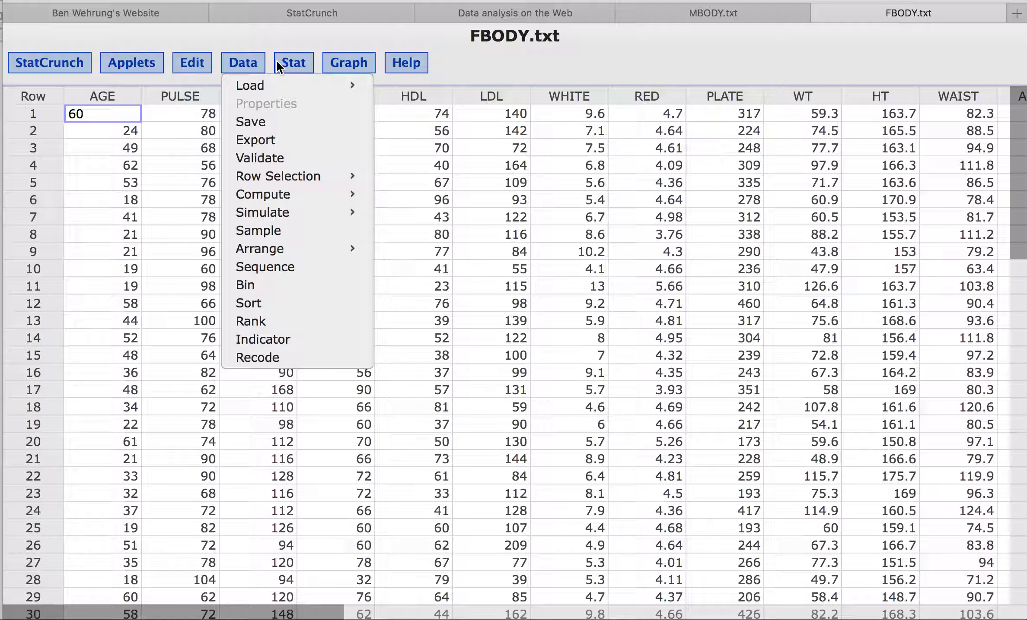
click(182, 61)
click(190, 68)
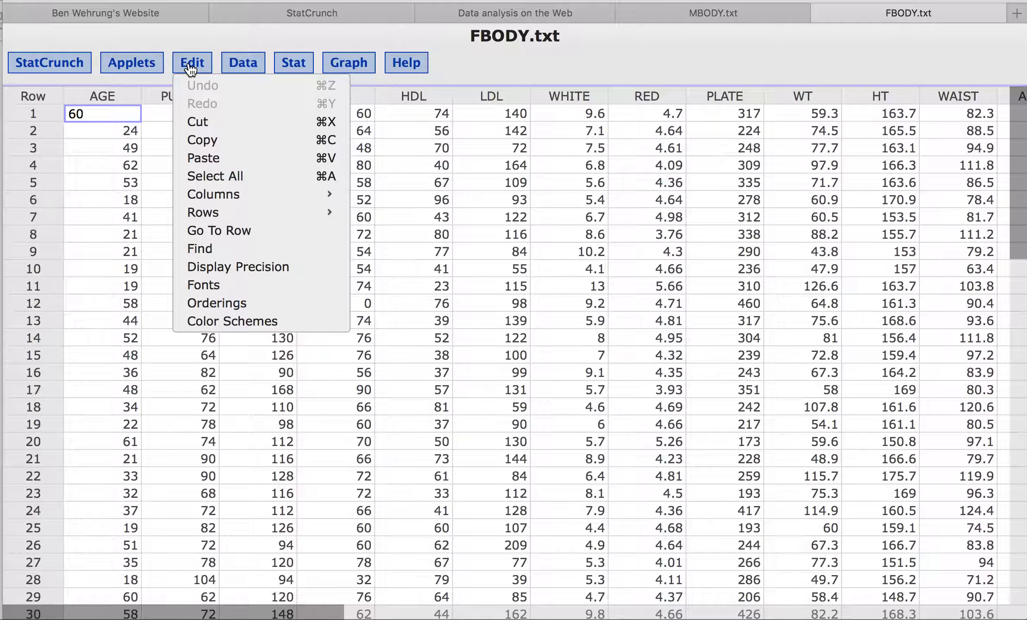
mouse_move(243, 201)
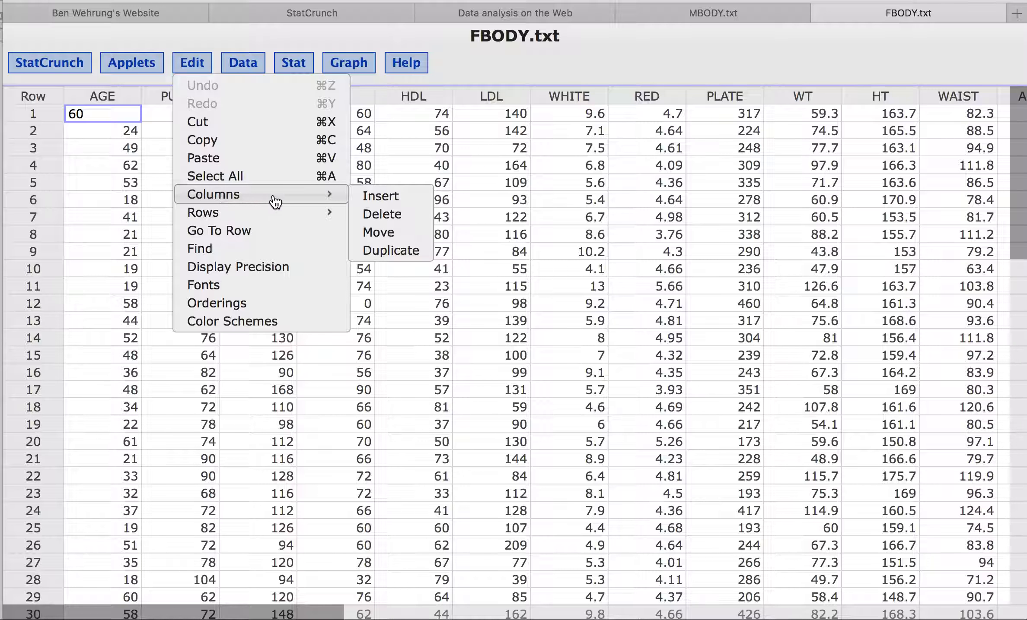
click(374, 215)
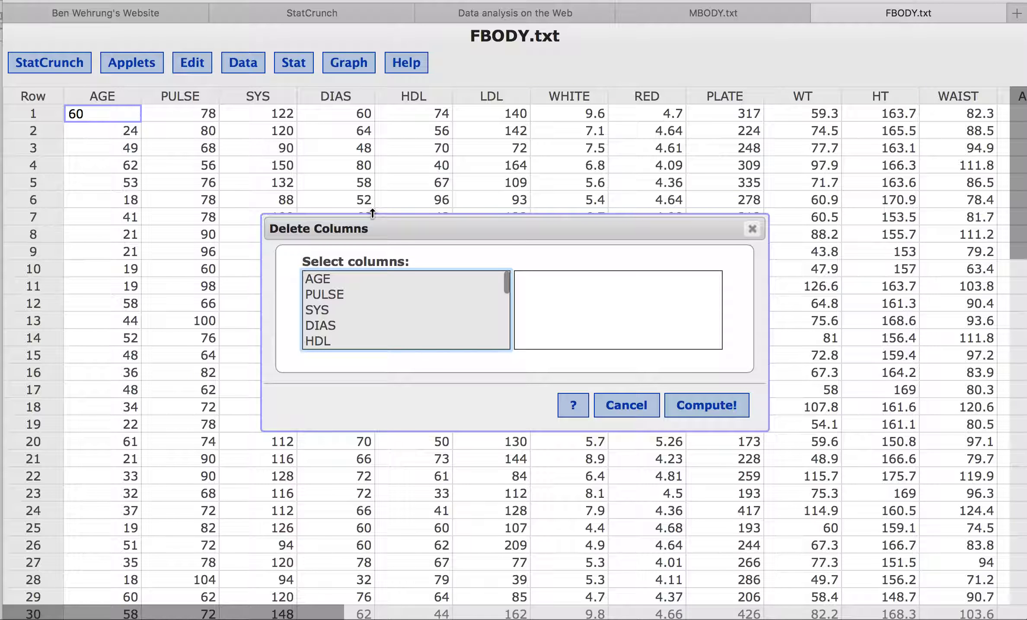
click(354, 278)
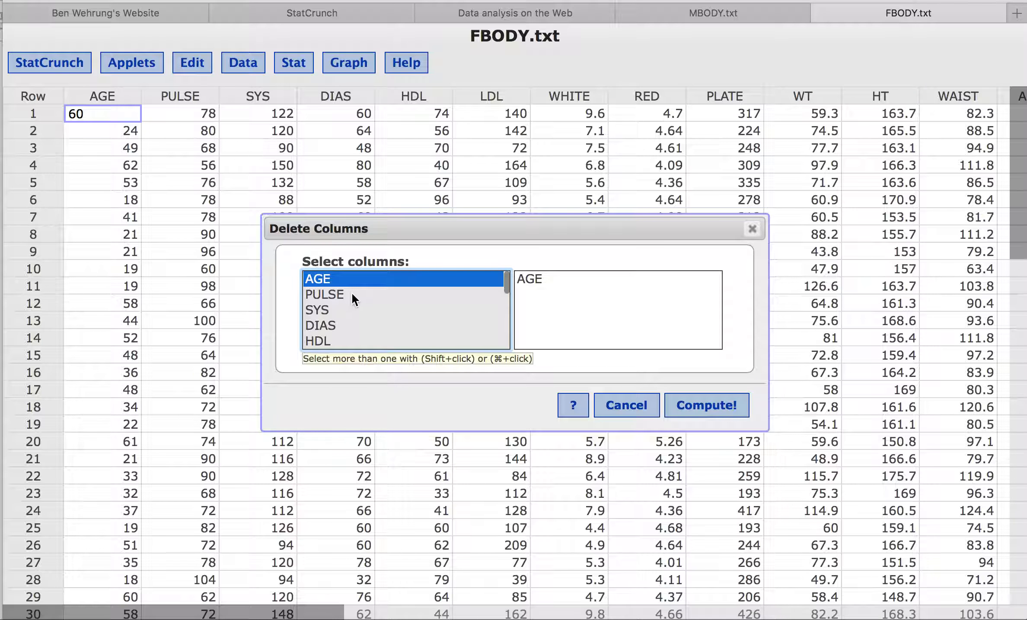
click(352, 293)
click(346, 280)
super+click(342, 320)
super+click(341, 309)
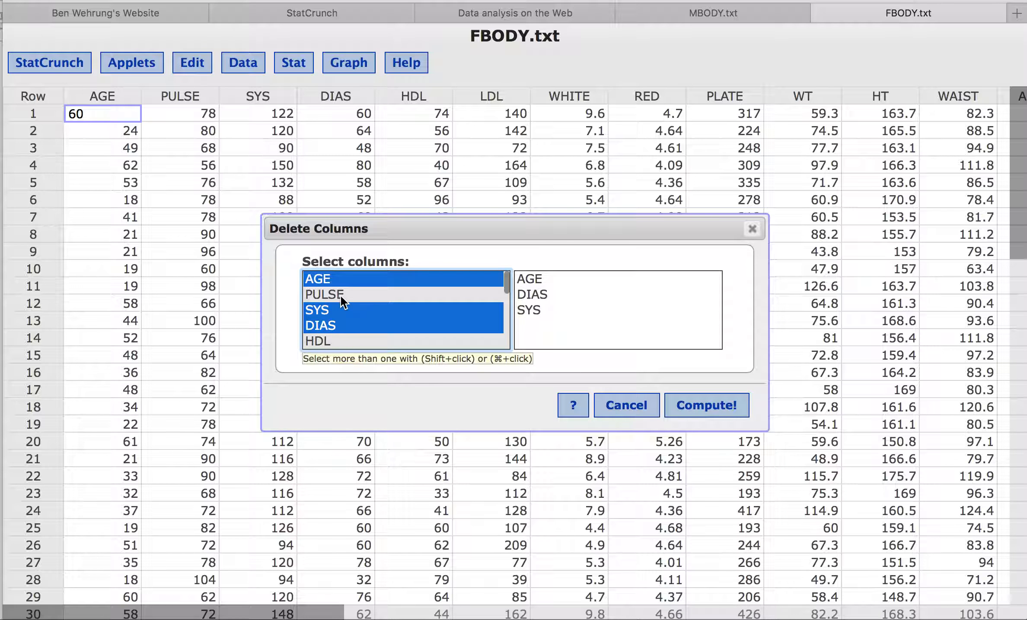
super+click(341, 296)
super+click(341, 337)
Also mark LDL, WHITE, RED, PLATE, WT, WAIST, ARMC and BMI, then delete them, keeping only HT
scroll(340, 336, down, 2)
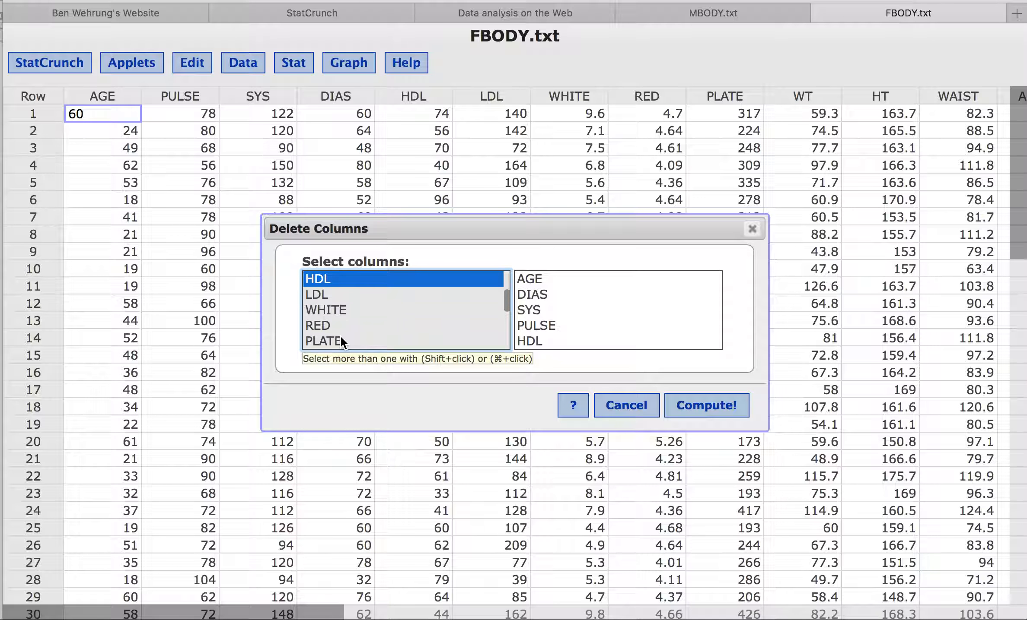
super+click(340, 296)
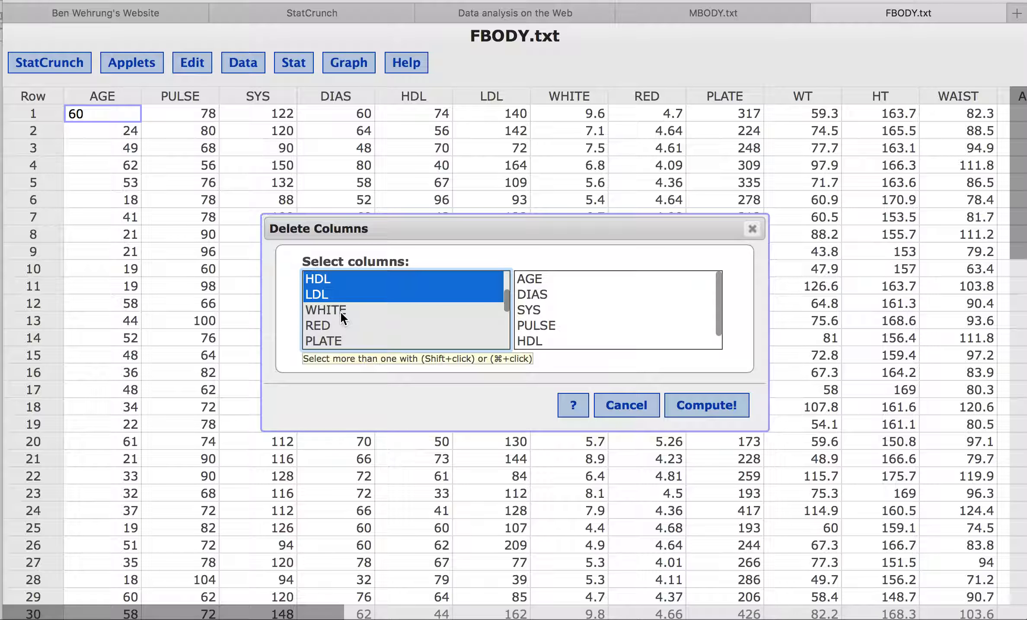
super+click(340, 310)
super+click(339, 327)
super+click(337, 342)
scroll(338, 338, down, 3)
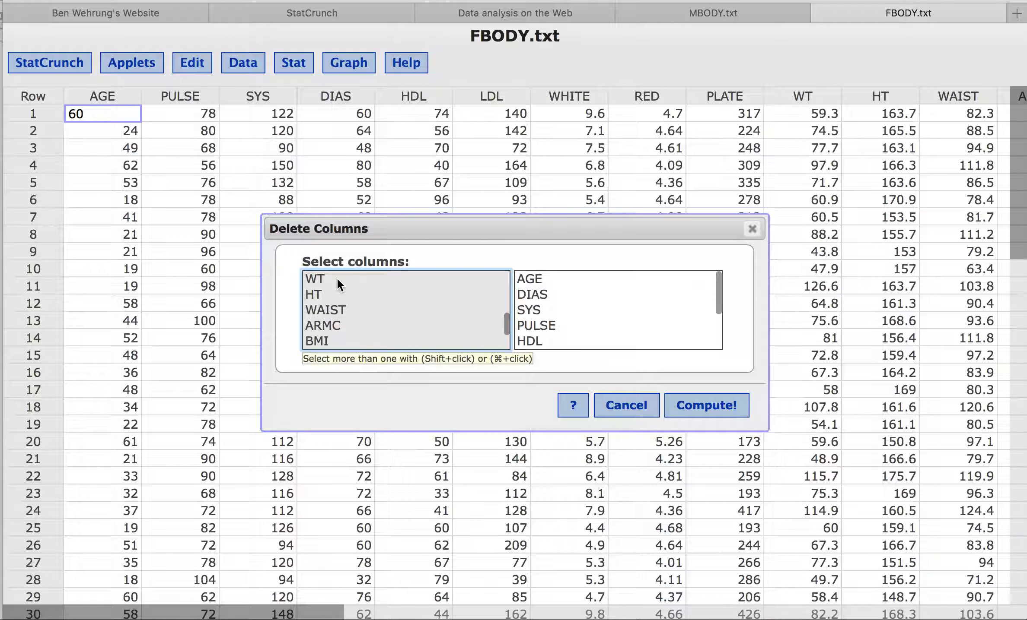
super+click(337, 278)
super+click(336, 310)
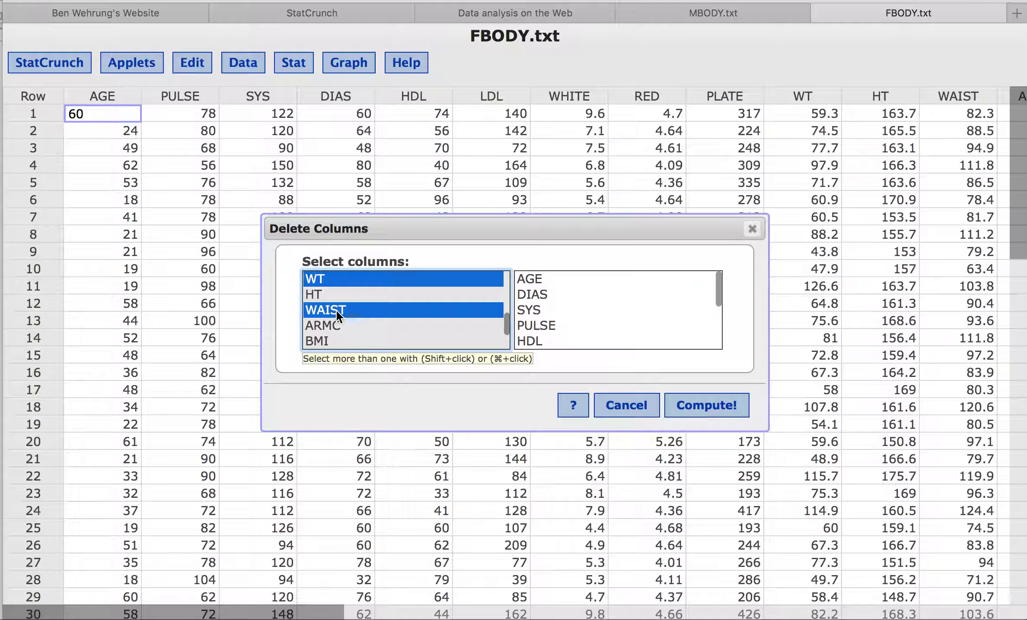
super+click(336, 326)
super+click(332, 338)
scroll(332, 340, up, 3)
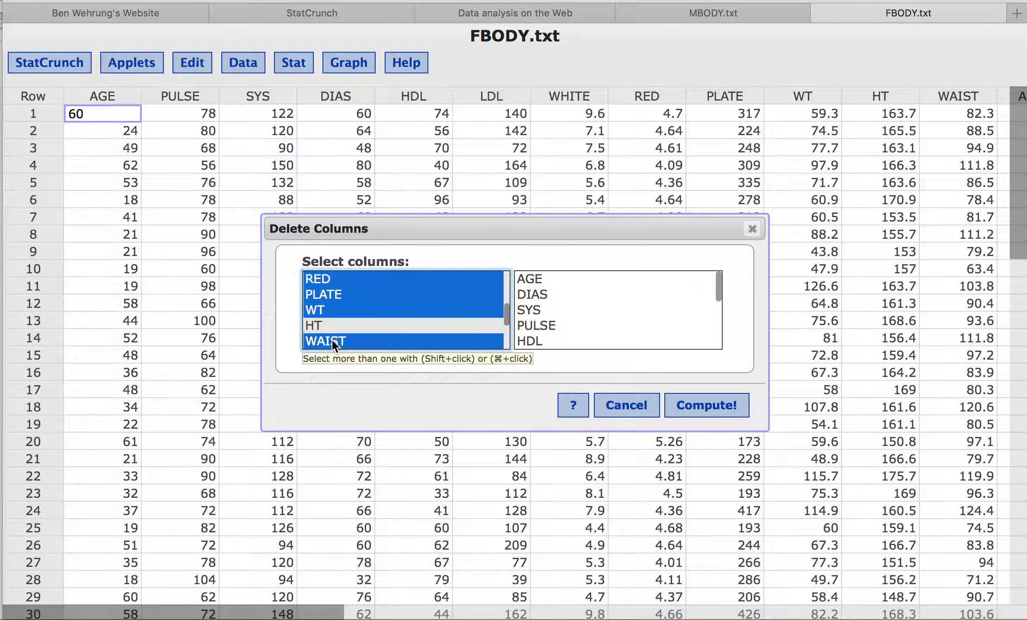
scroll(332, 339, down, 3)
click(699, 413)
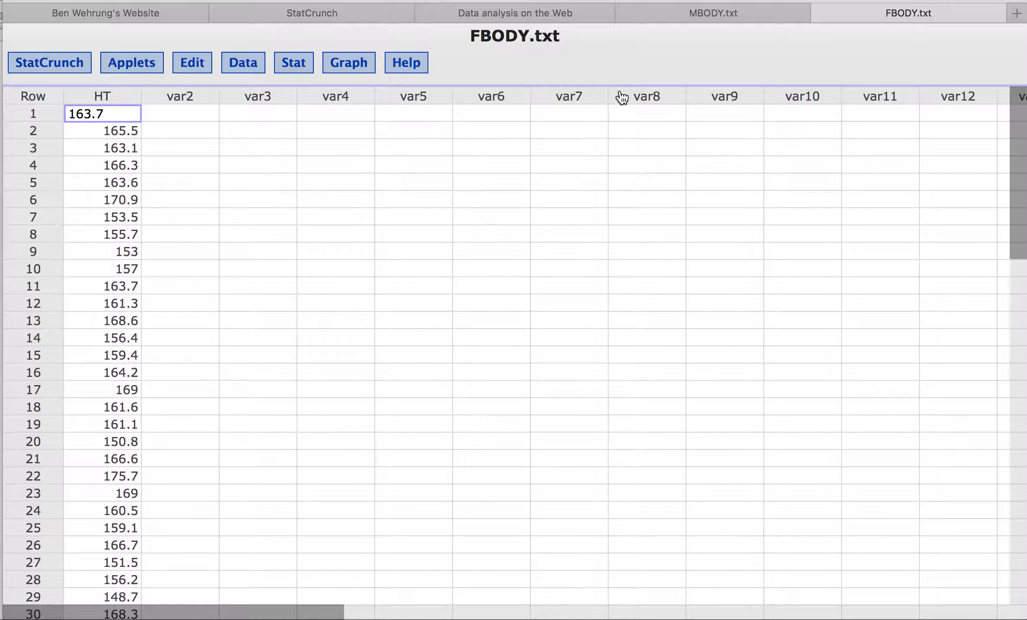
Copy the male HT values from MBODY.txt and paste them into var2 of FBODY.txt
click(720, 14)
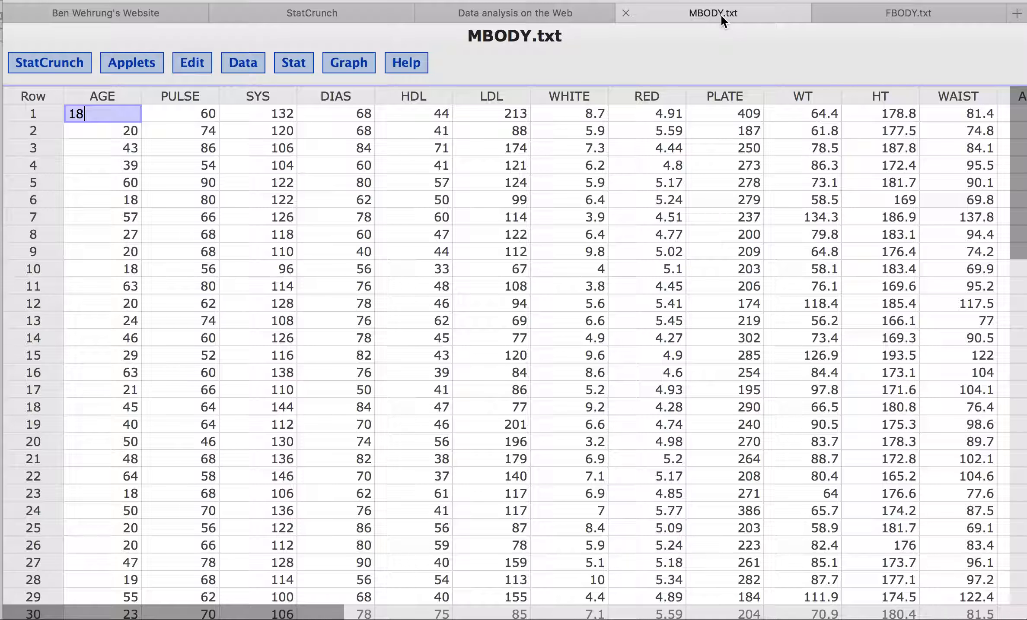
click(873, 98)
drag(872, 113, 883, 446)
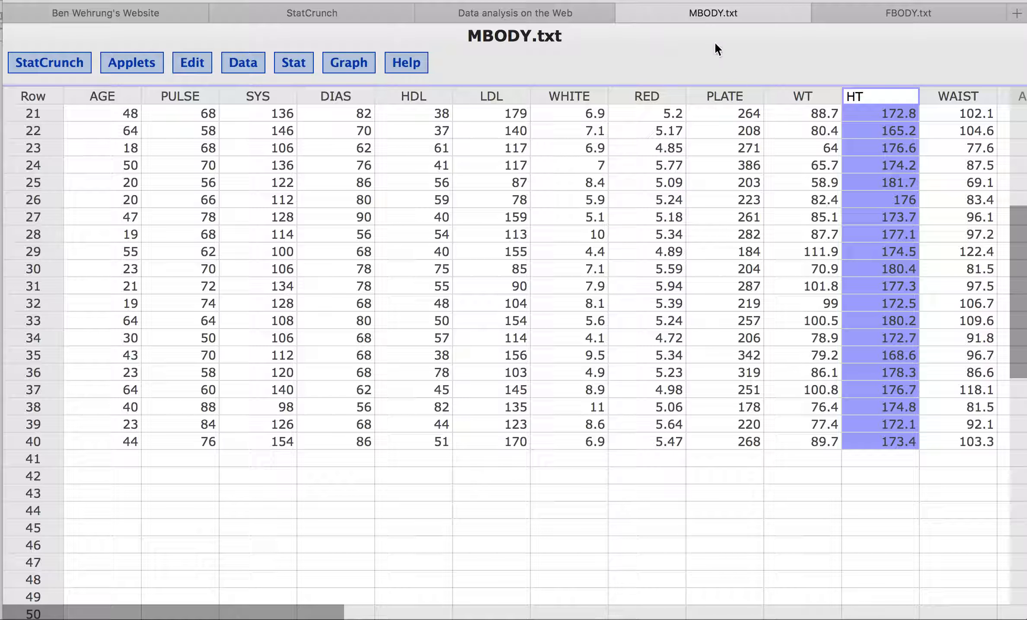
click(894, 12)
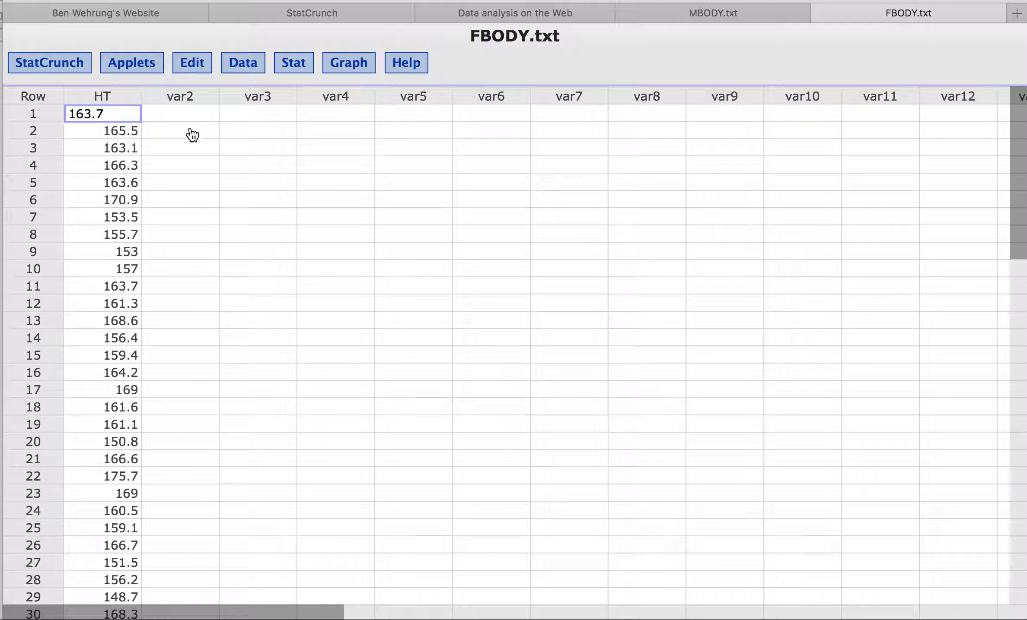
click(183, 101)
drag(183, 105, 207, 454)
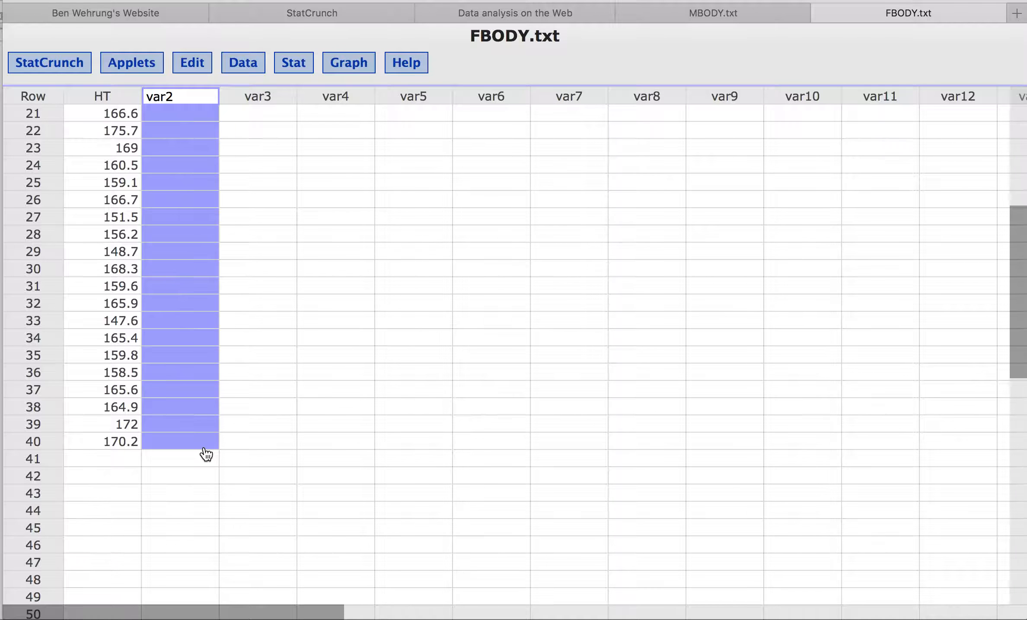
key(super+v)
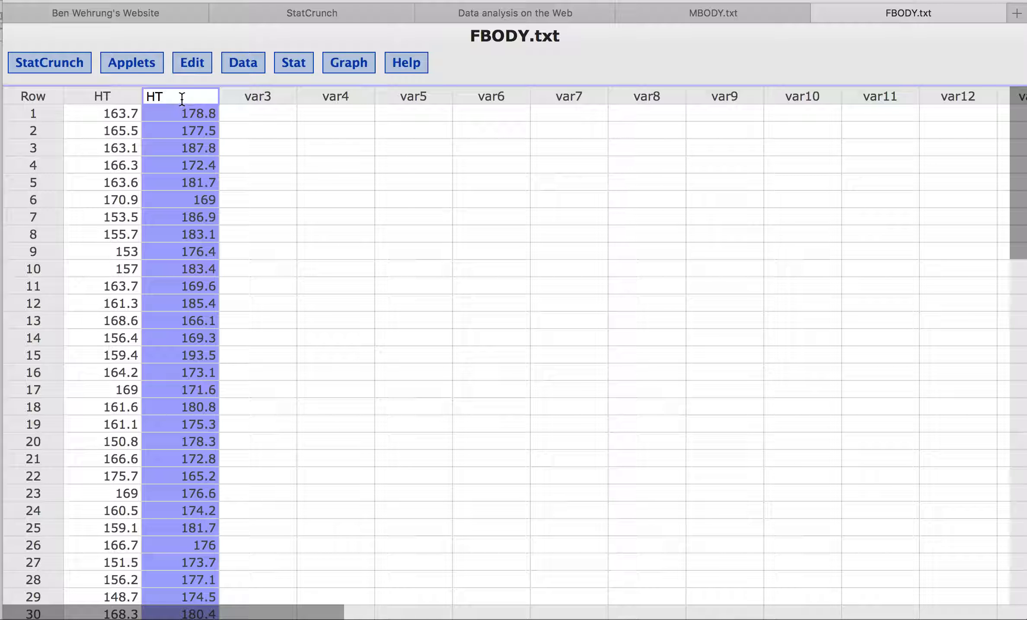
Rename the height columns to Male HT and Female HT
click(150, 97)
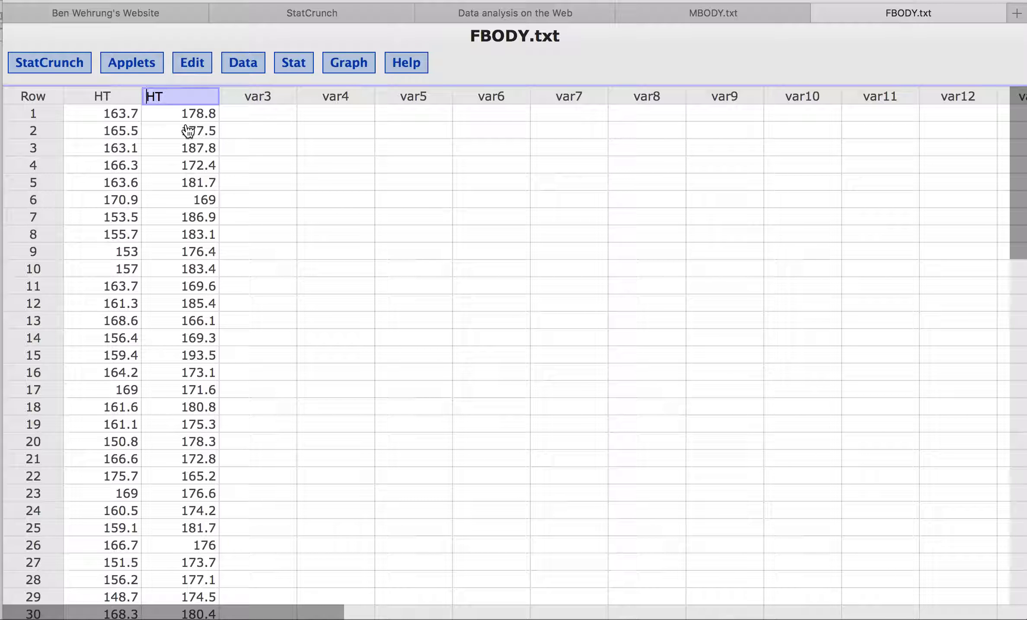
text(Male)
click(105, 97)
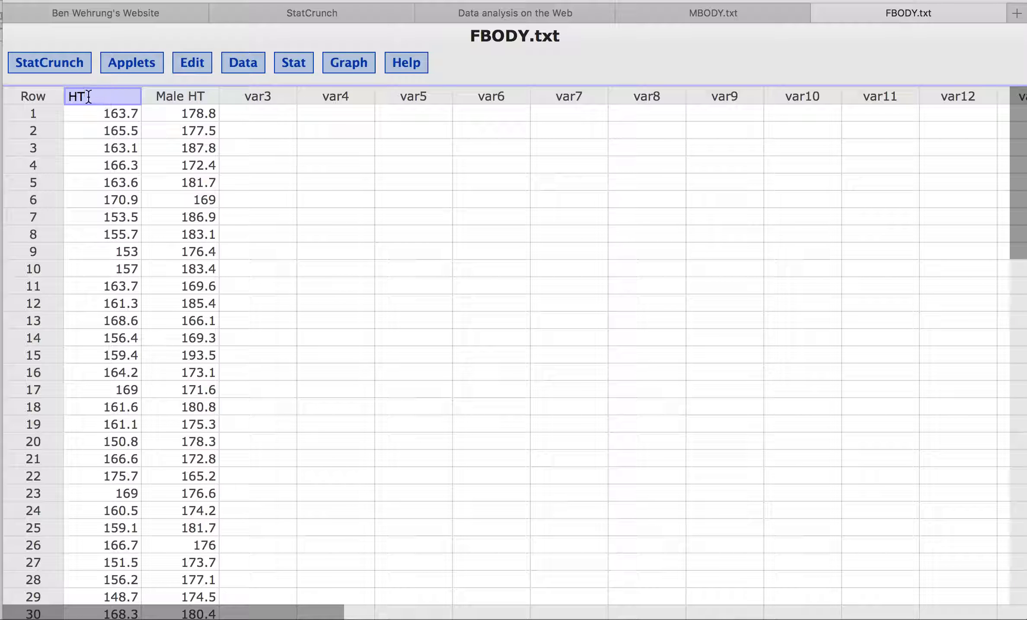
click(69, 96)
text(Female)
Create a histogram of Female HT
click(355, 70)
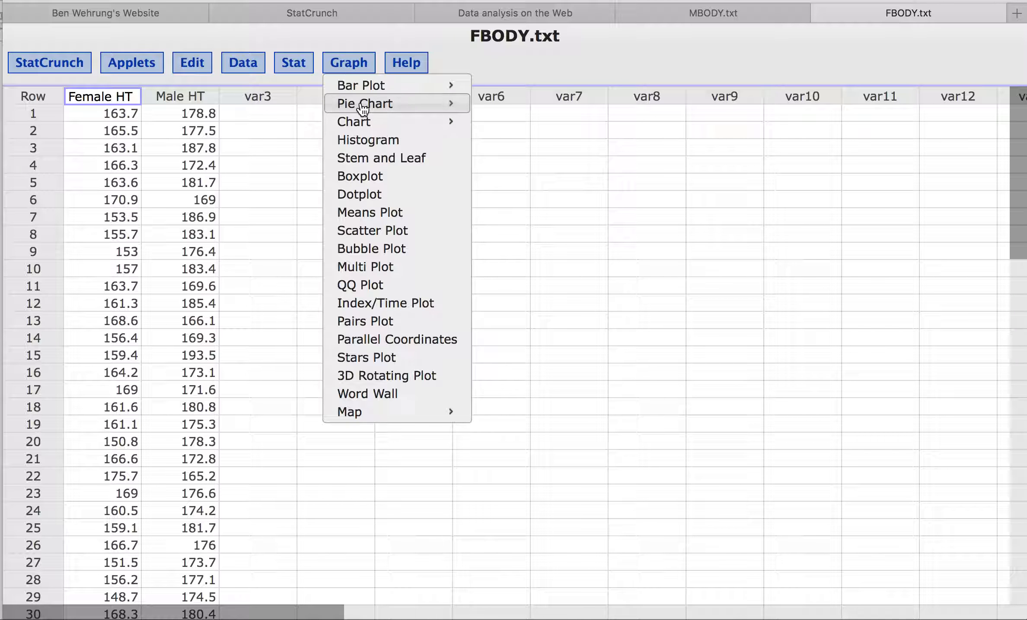
click(374, 151)
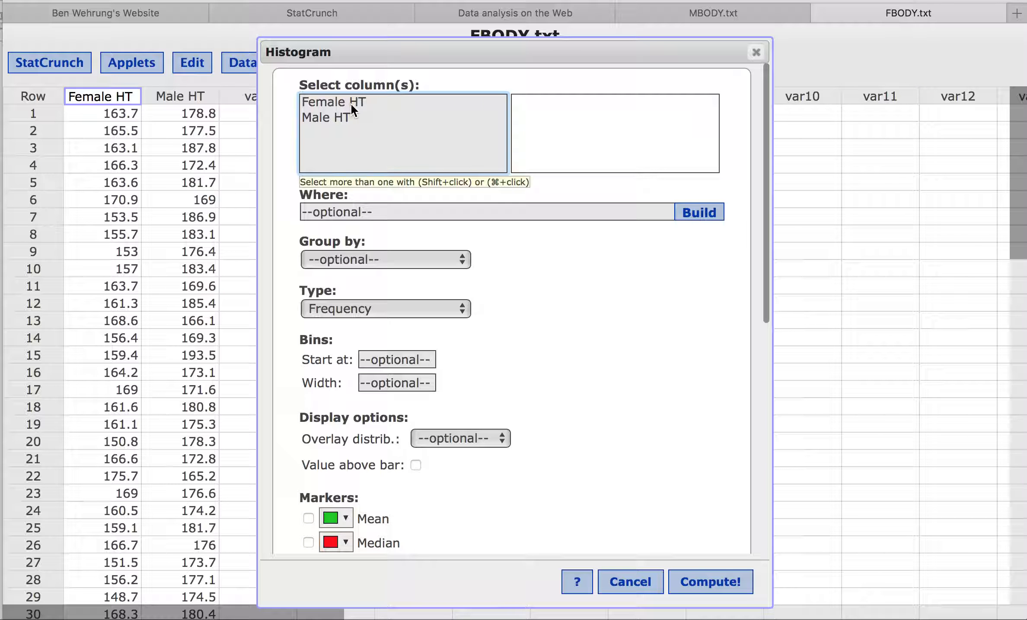
click(351, 102)
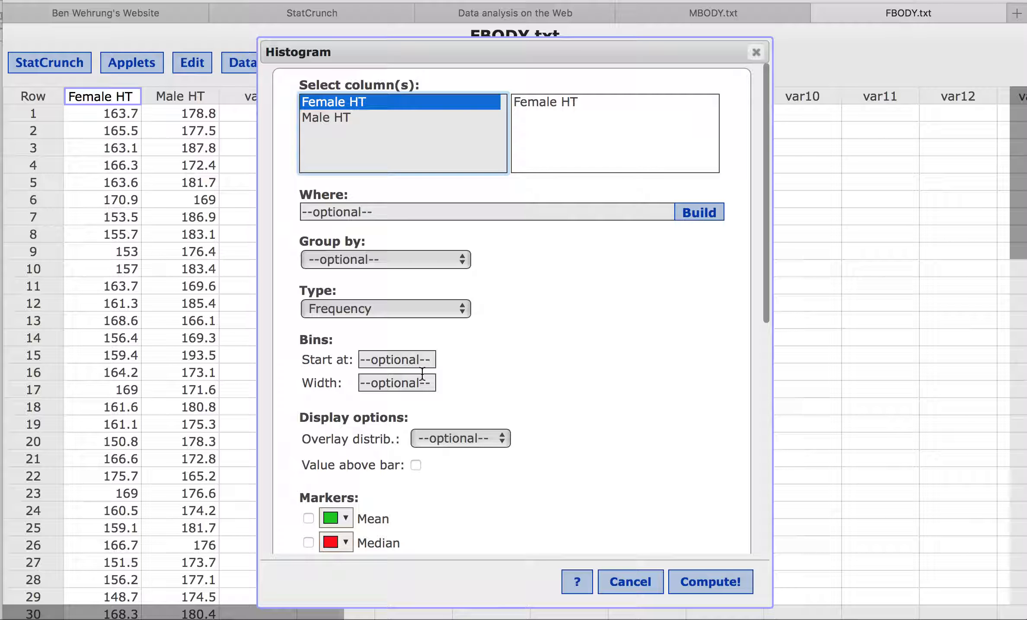
click(710, 583)
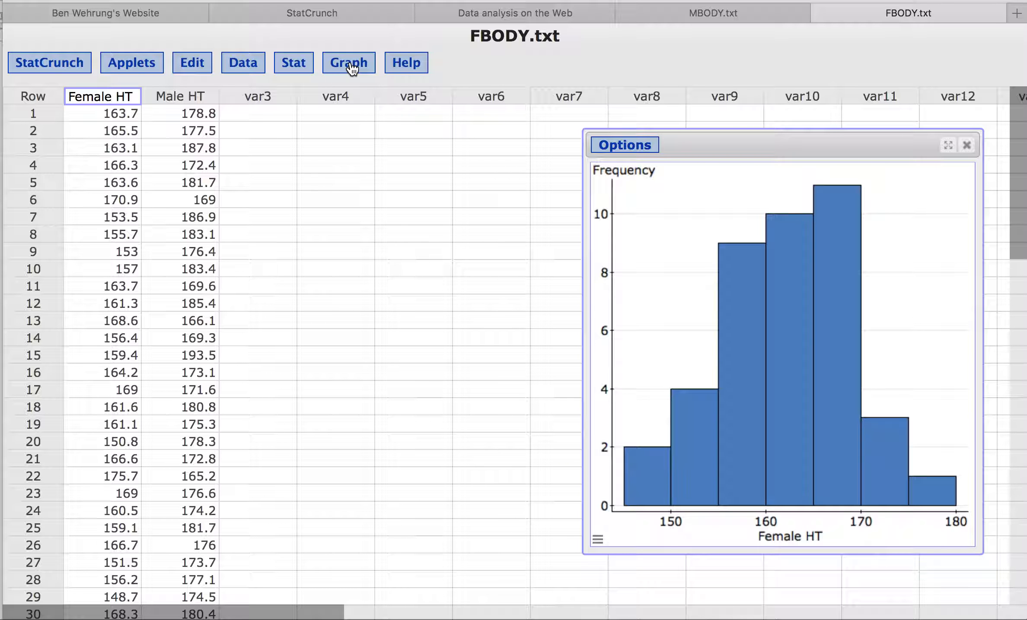
Create a Male HT histogram and move it left beside the Female HT histogram
click(352, 69)
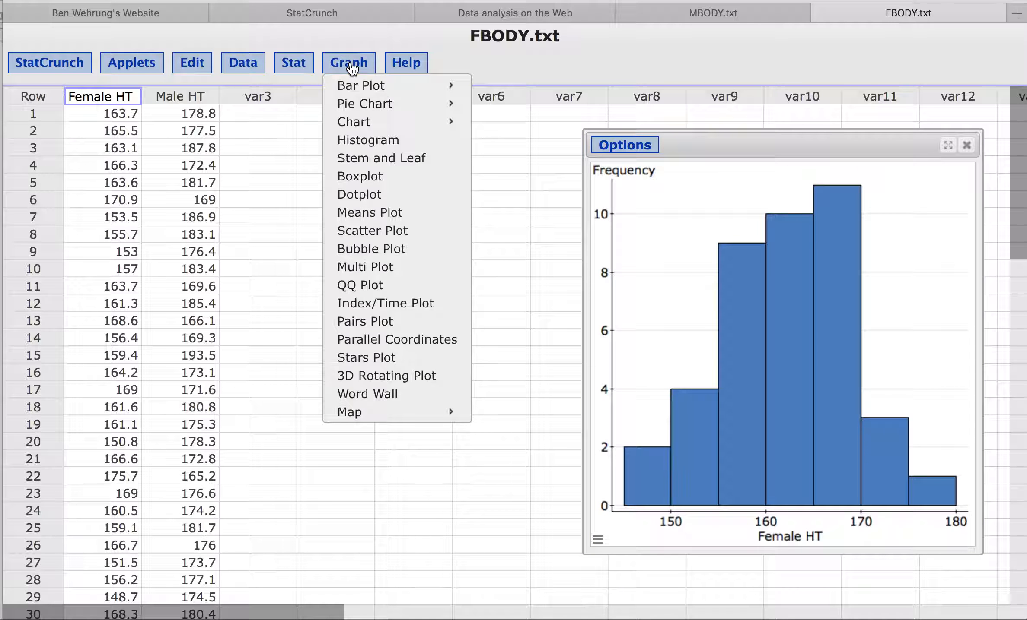
click(367, 142)
click(333, 118)
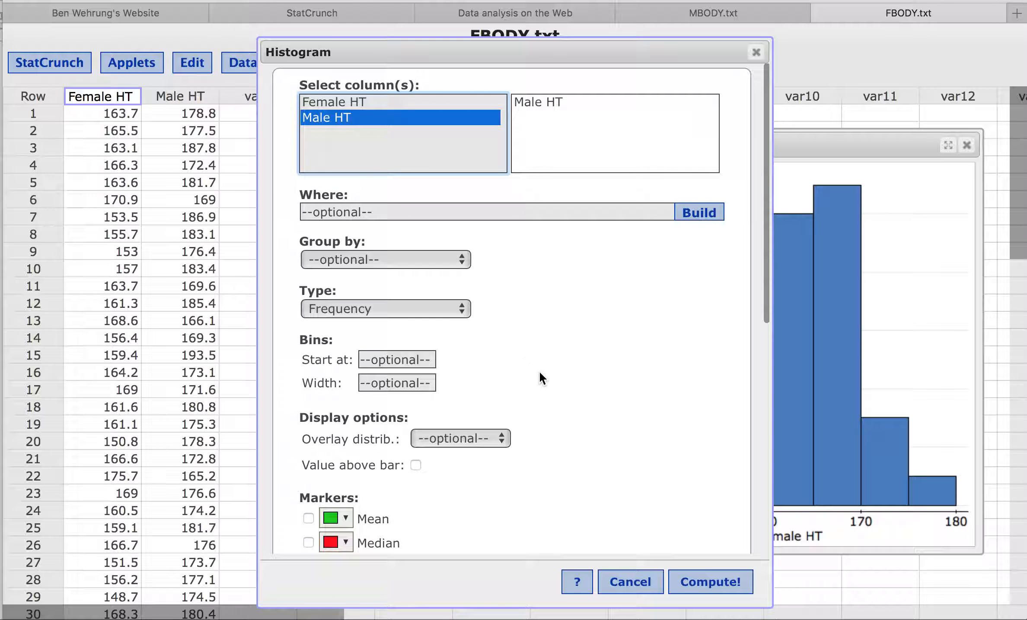
click(704, 583)
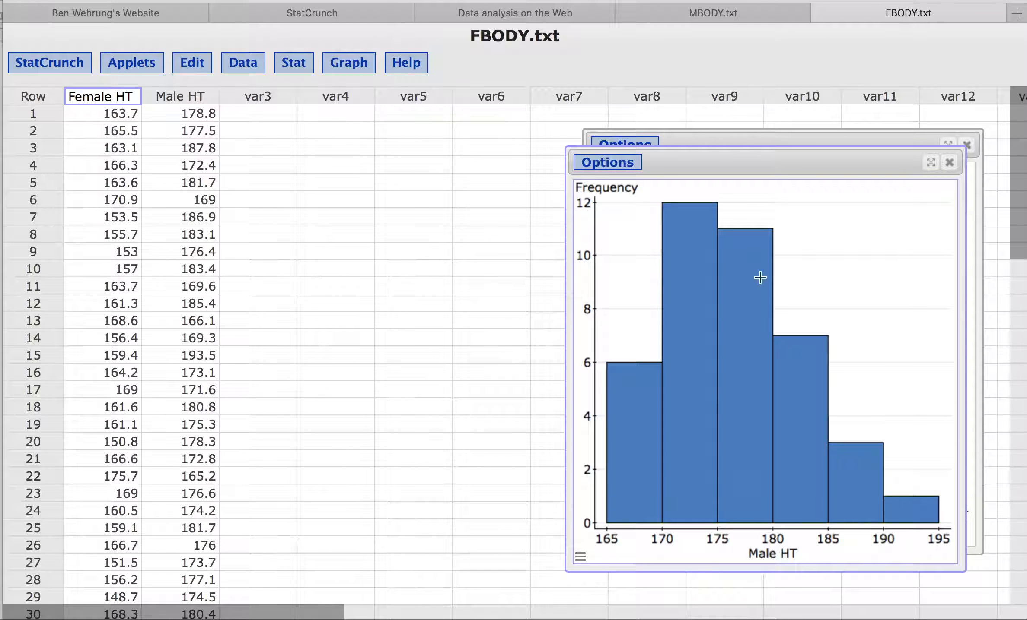
drag(805, 160, 411, 146)
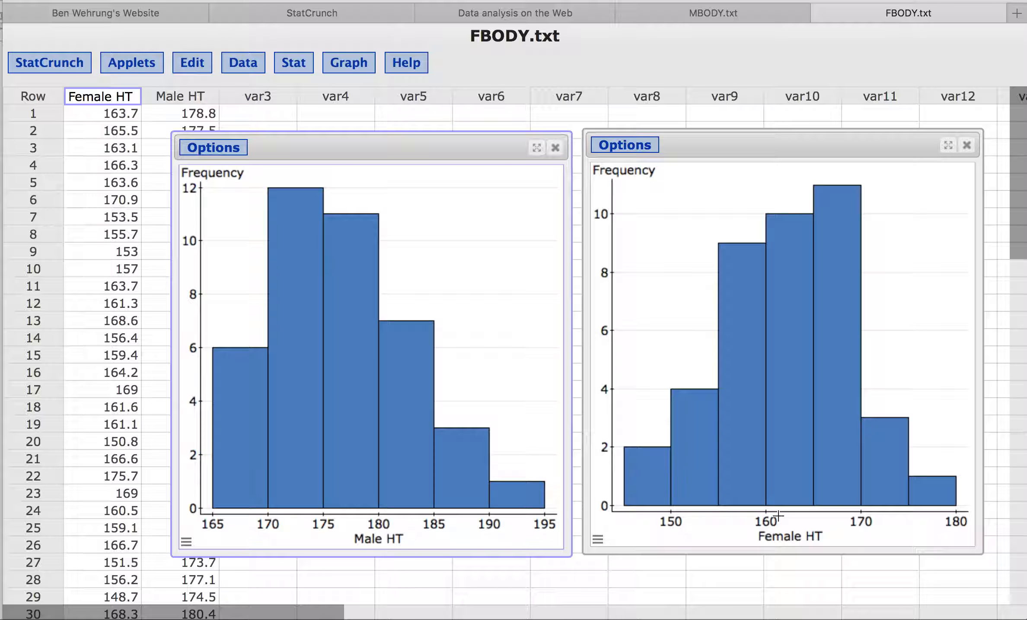
mouse_move(624, 506)
Set the Male HT histogram x-axis to minimum 140, maximum 200, ticks 140,150,…,200
click(263, 525)
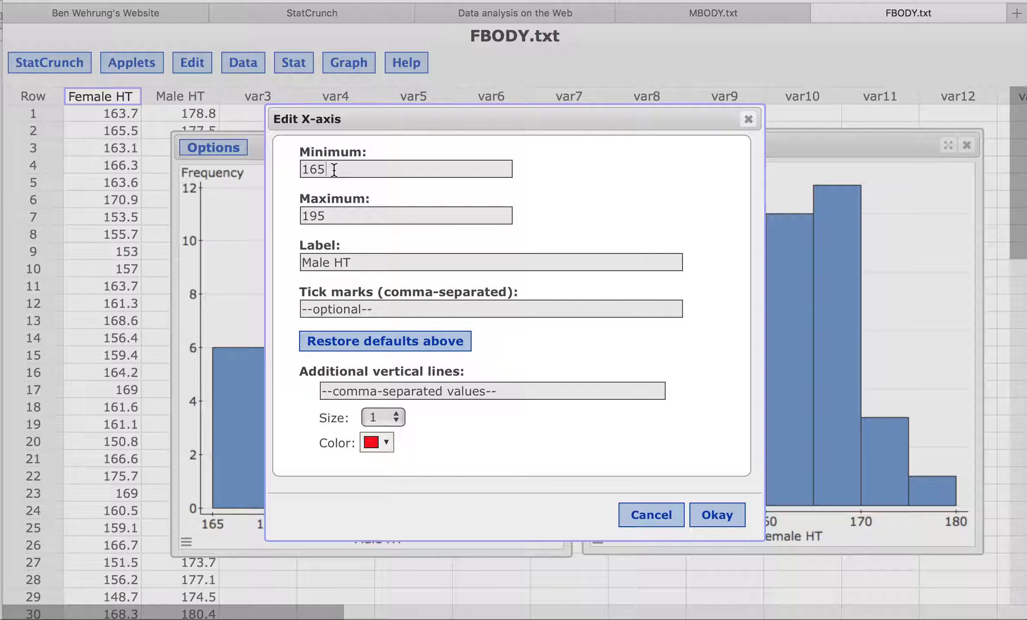
key(BackSpace)
double_click(338, 213)
text(200)
click(352, 308)
text(140,150,160,170,180,190,,)
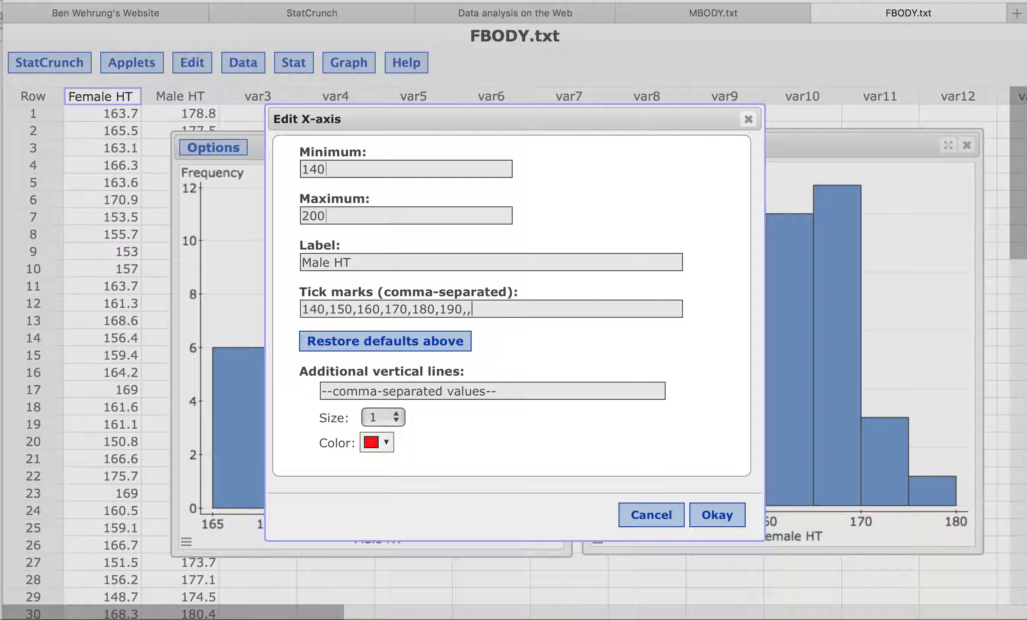
text(200)
triple_click(509, 311)
key(super+c)
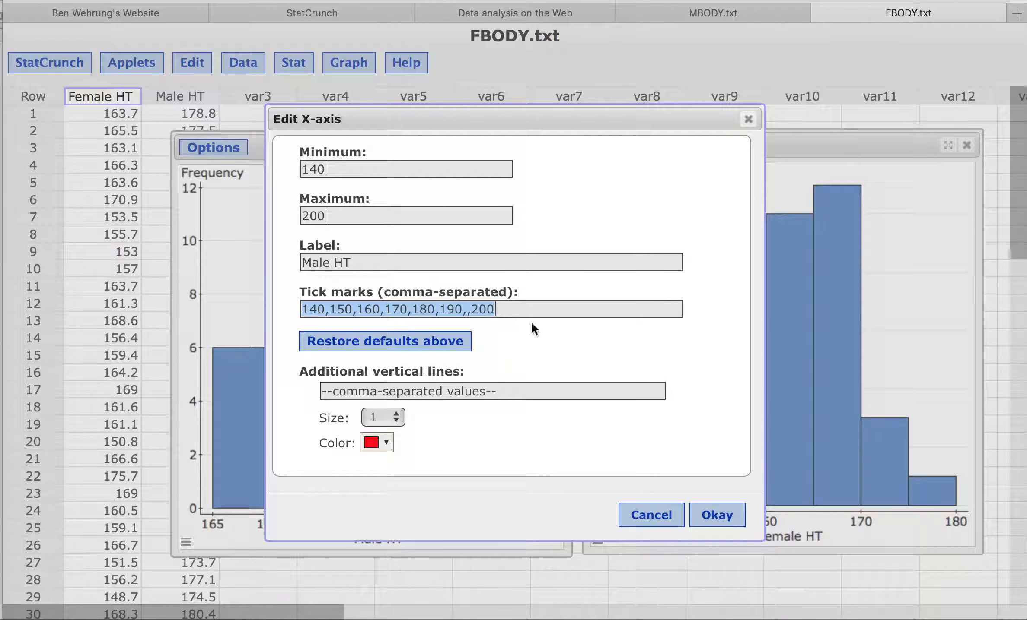
click(726, 516)
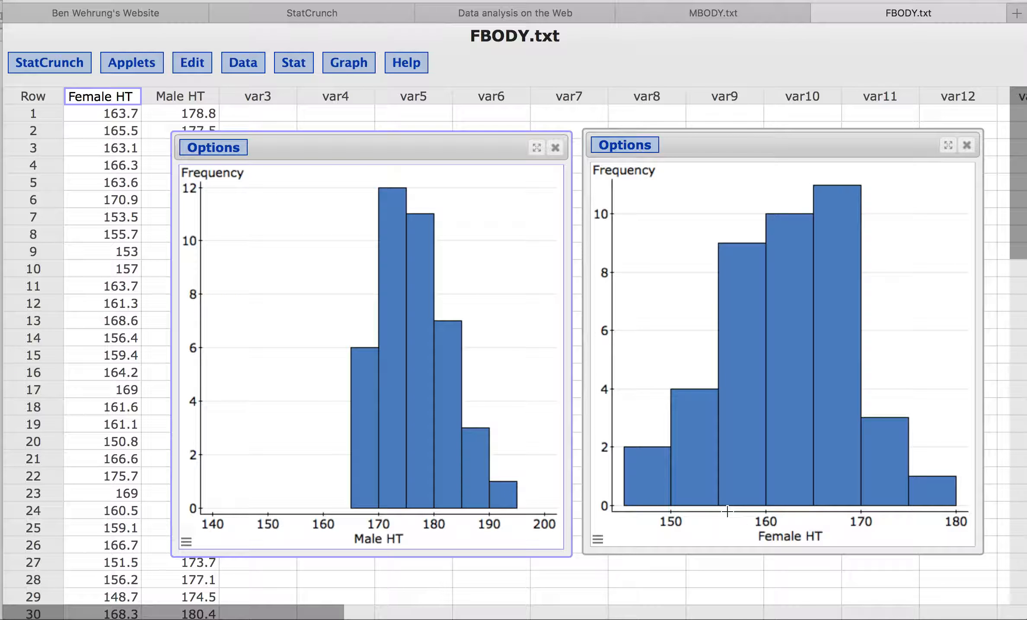
Set the Female HT histogram x-axis to minimum 140, maximum 200, ticks 140,150,…,200
mouse_move(437, 473)
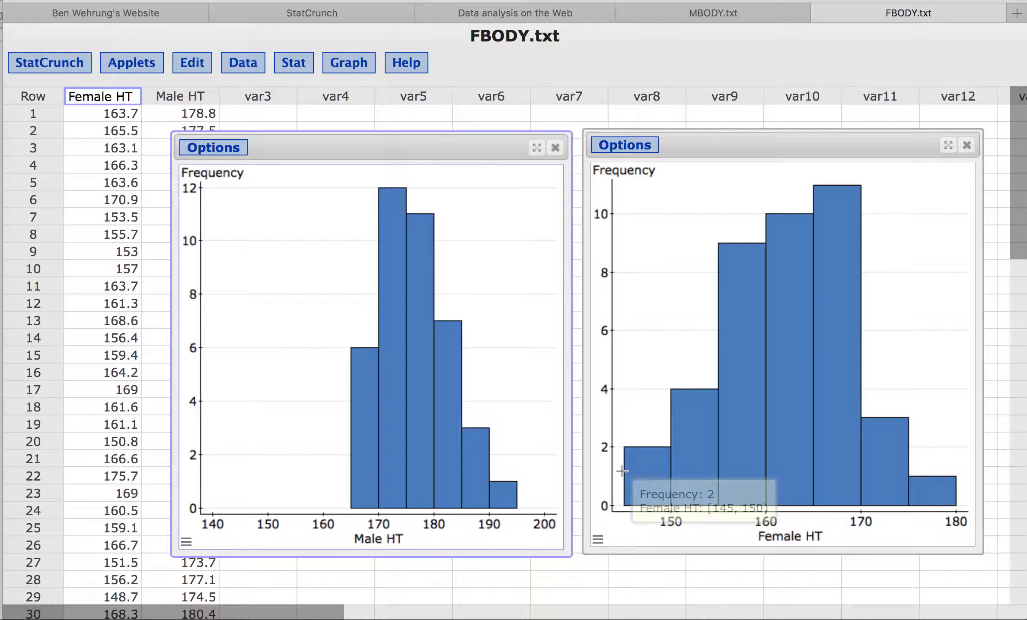
click(675, 522)
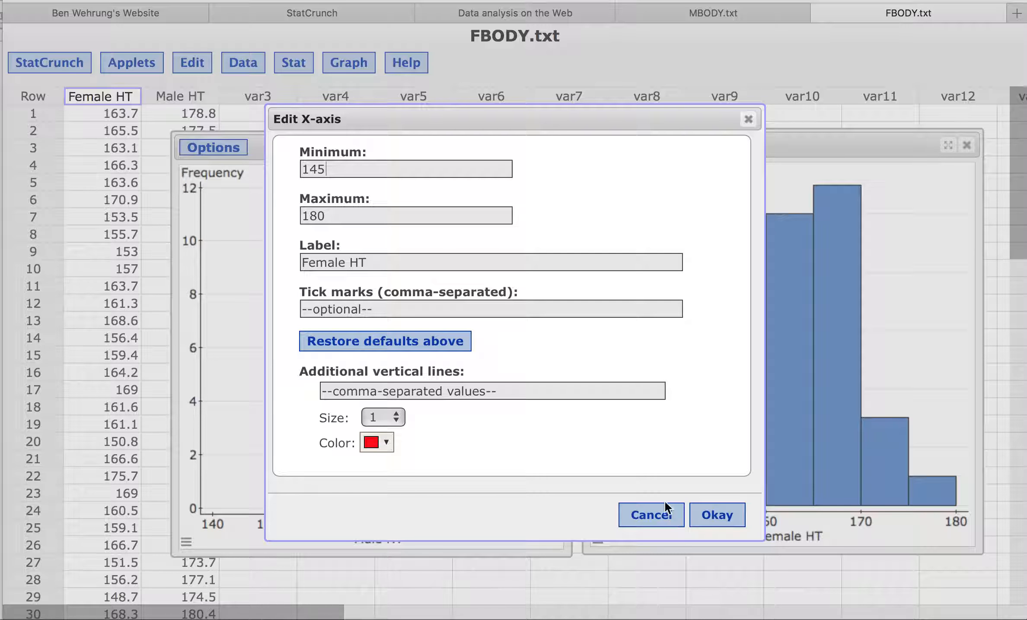
key(BackSpace)
click(349, 219)
key(super+a)
text(200)
click(369, 309)
key(super+v)
click(466, 311)
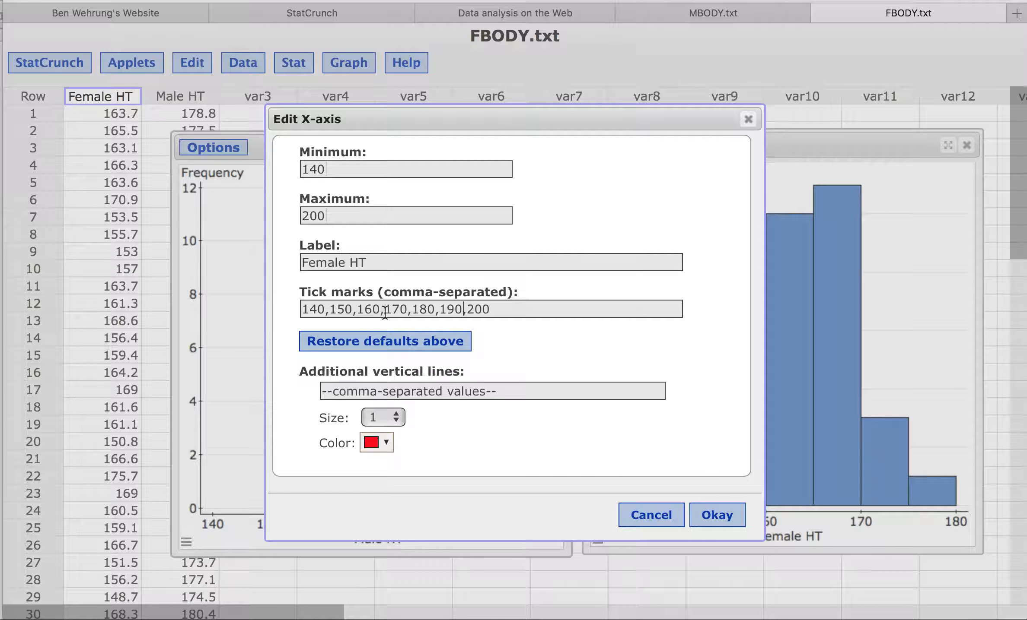
click(717, 517)
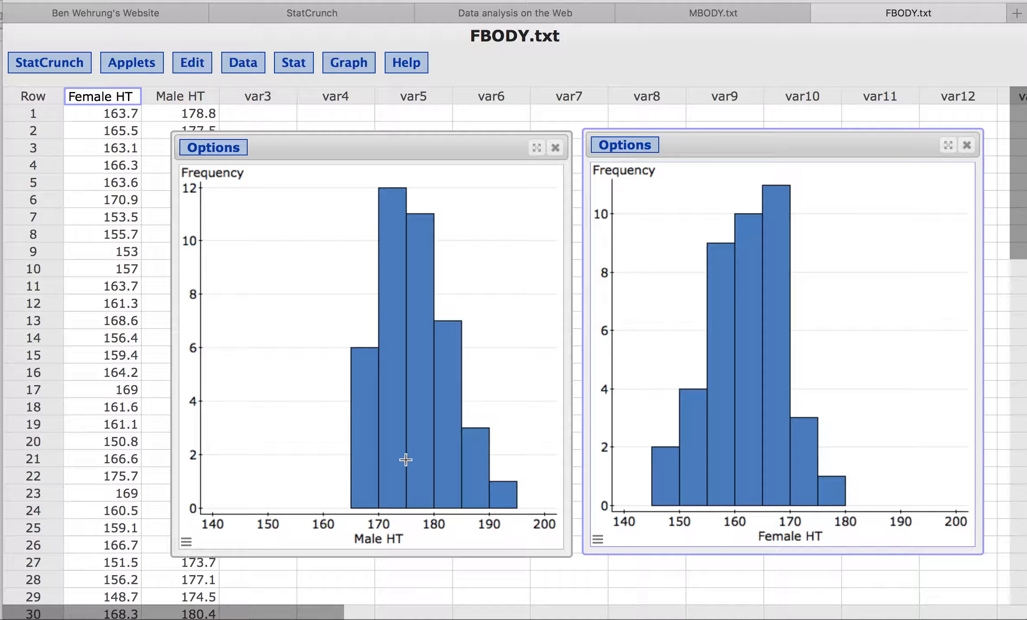
mouse_move(728, 451)
Create a boxplot of Female HT
mouse_move(414, 441)
click(349, 65)
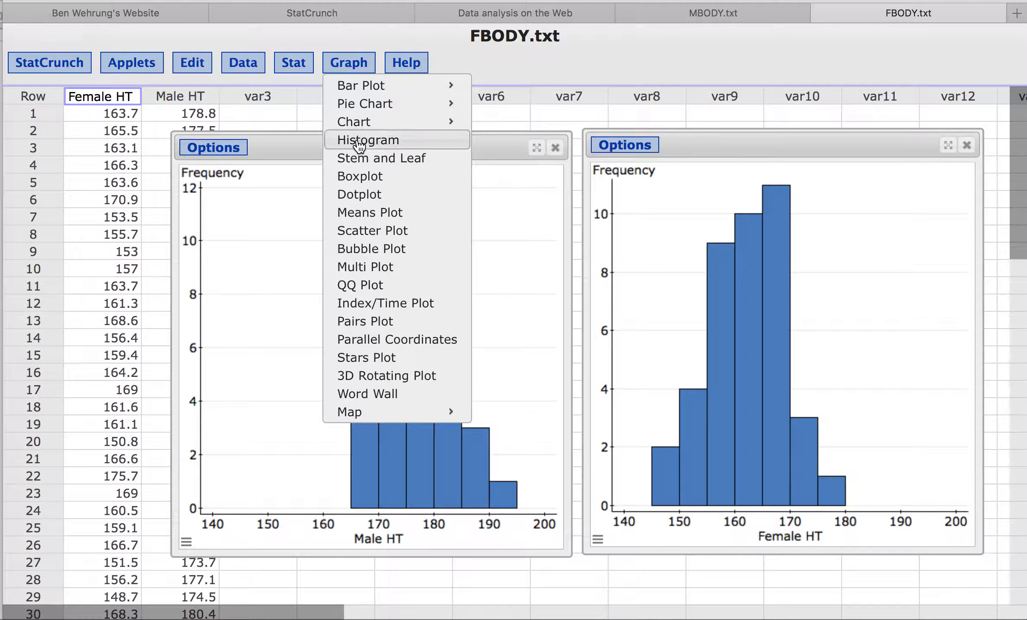
click(368, 183)
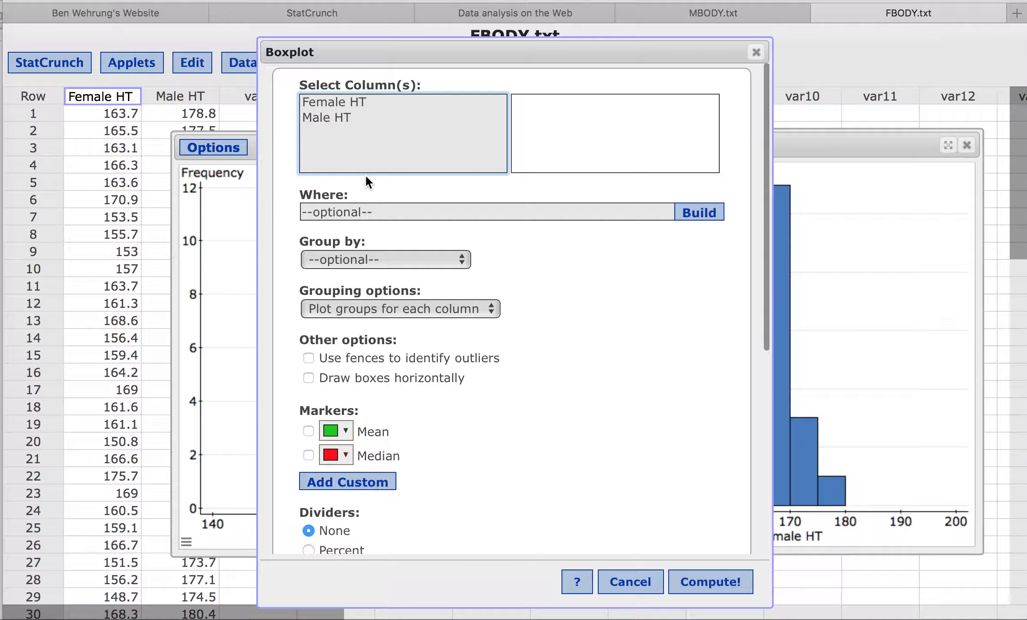
click(358, 100)
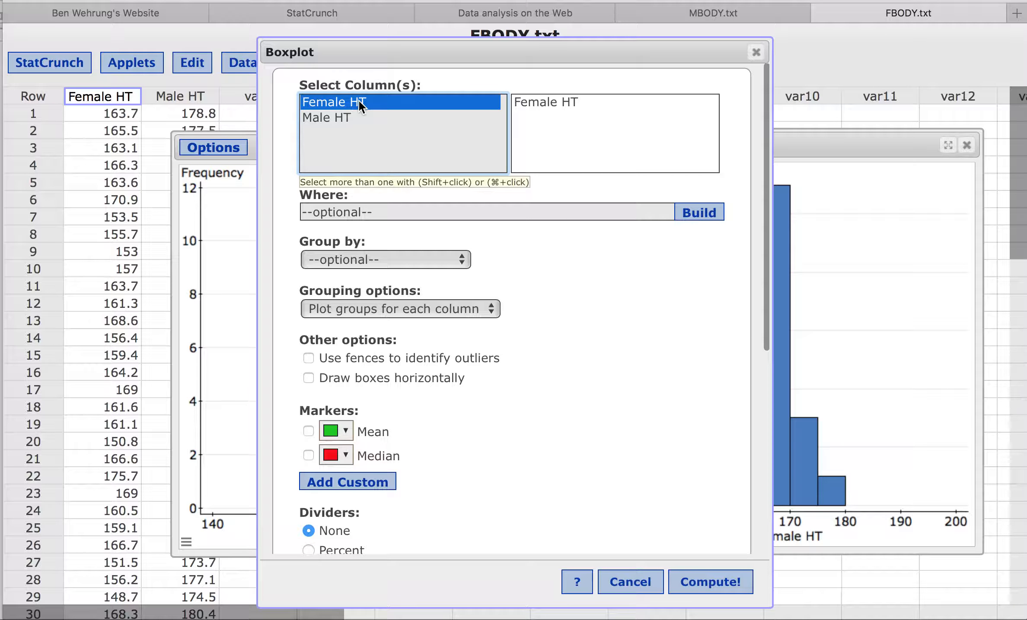
click(704, 584)
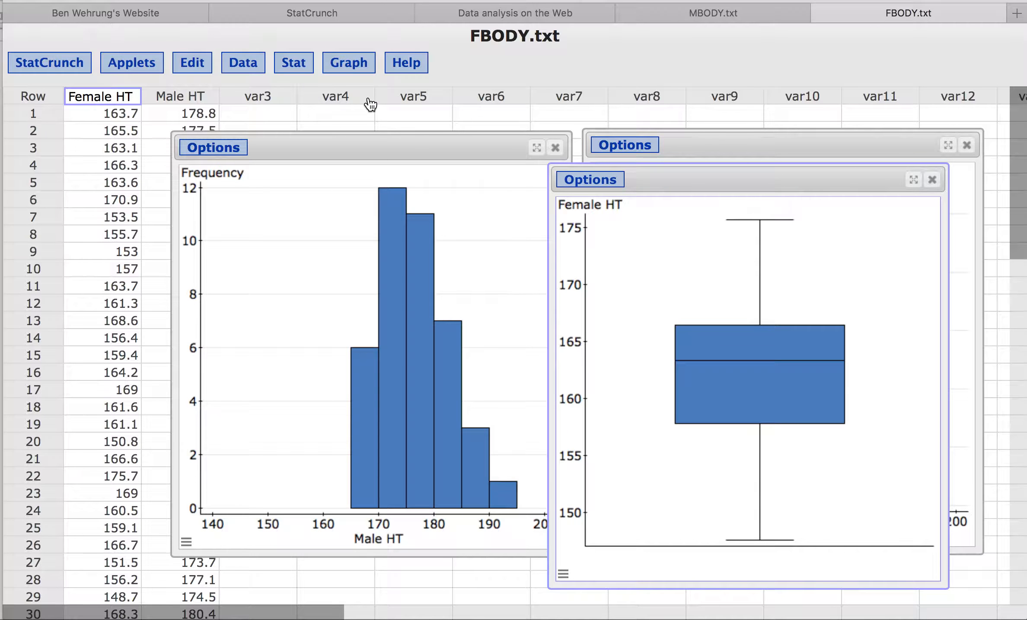
Create a Male HT boxplot and move it left beside the Female HT boxplot
click(354, 65)
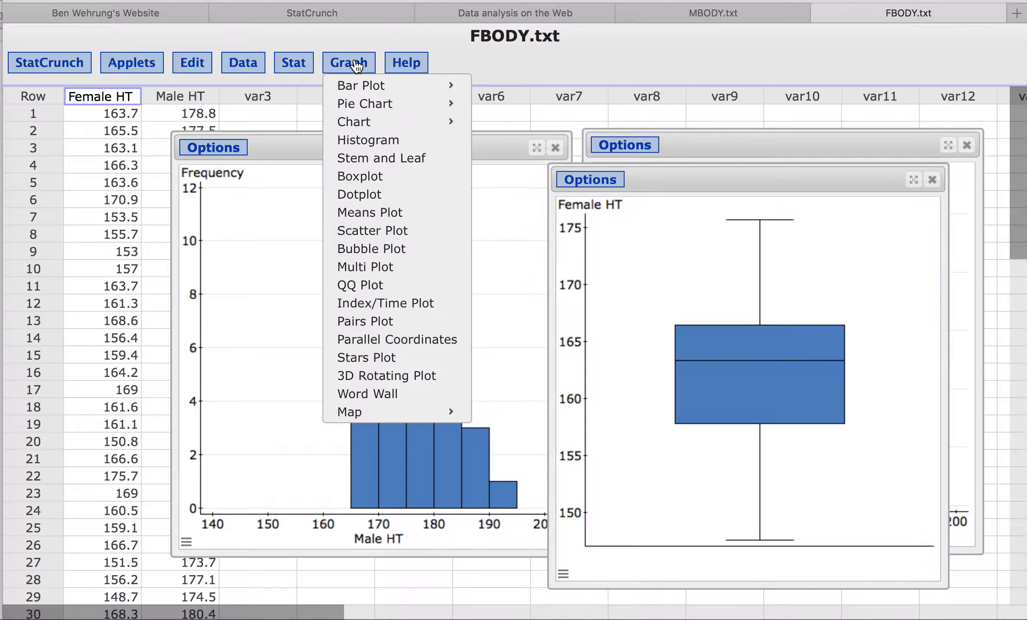
click(376, 178)
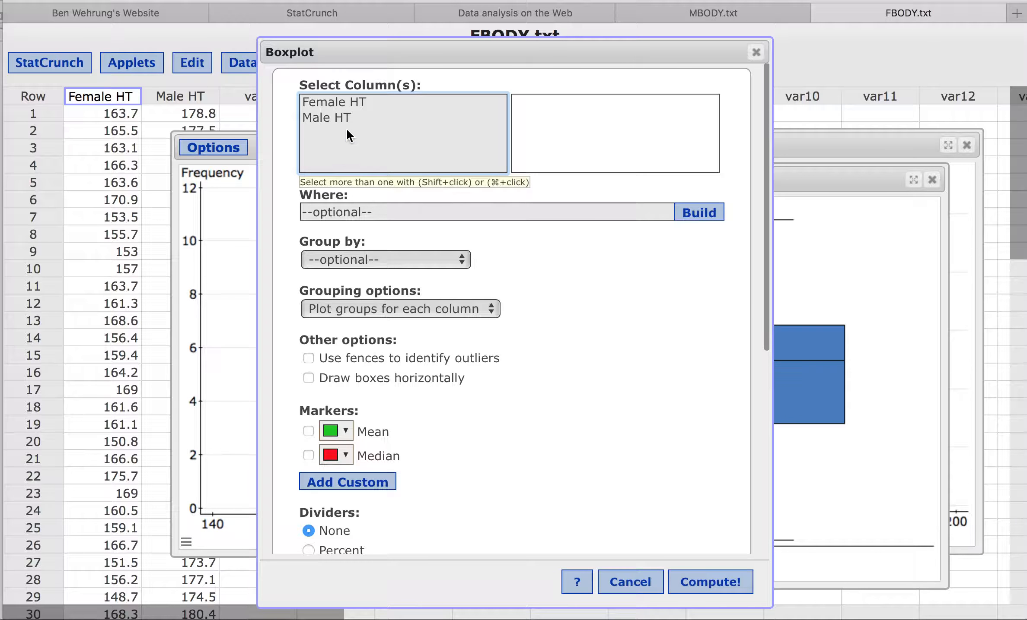
click(344, 116)
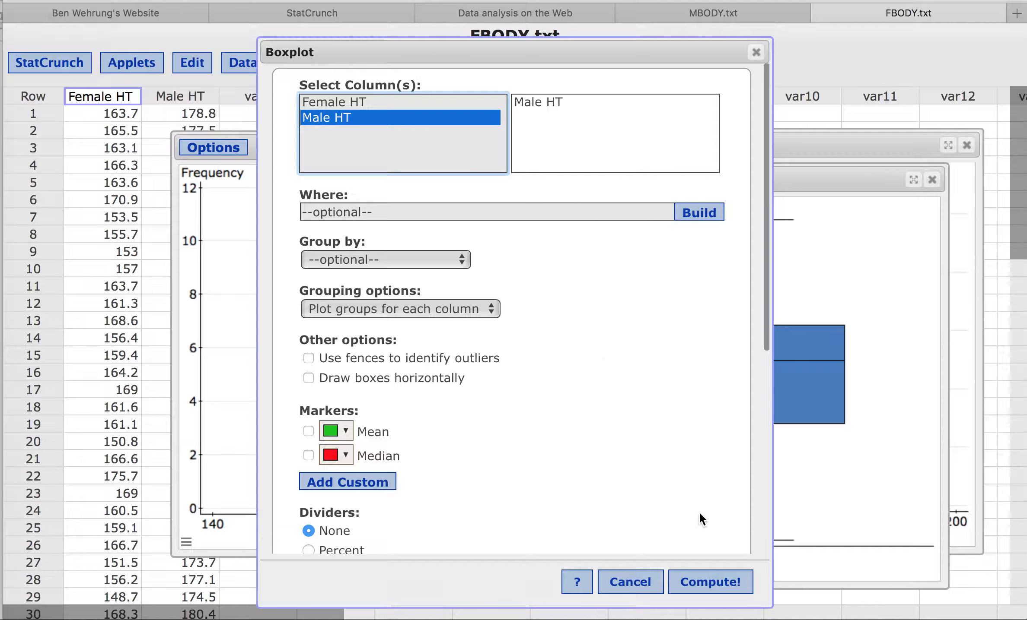
click(702, 585)
drag(742, 194, 343, 169)
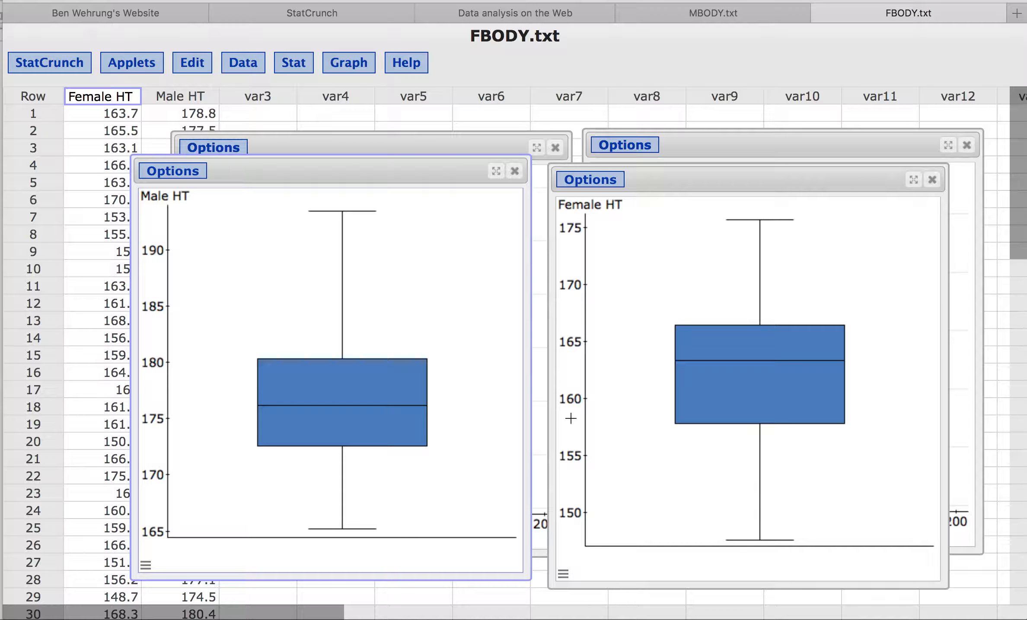
Set the Female HT boxplot's vertical axis to 140–200 with ticks every 10
click(574, 403)
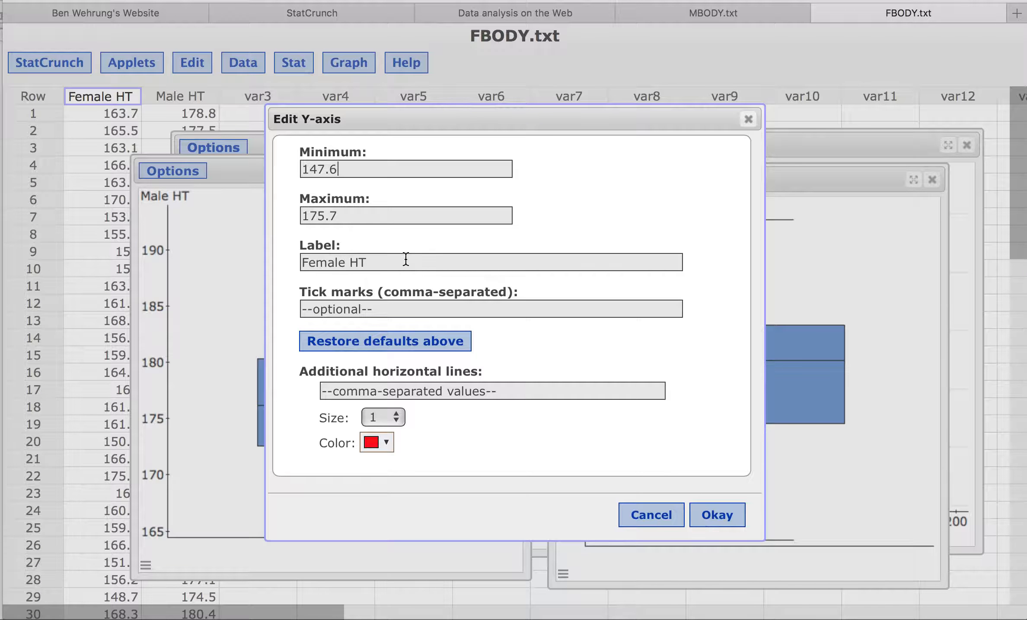
key(BackSpace)
key(BackSpace)
key(BackSpace)
double_click(355, 221)
text(200)
click(358, 312)
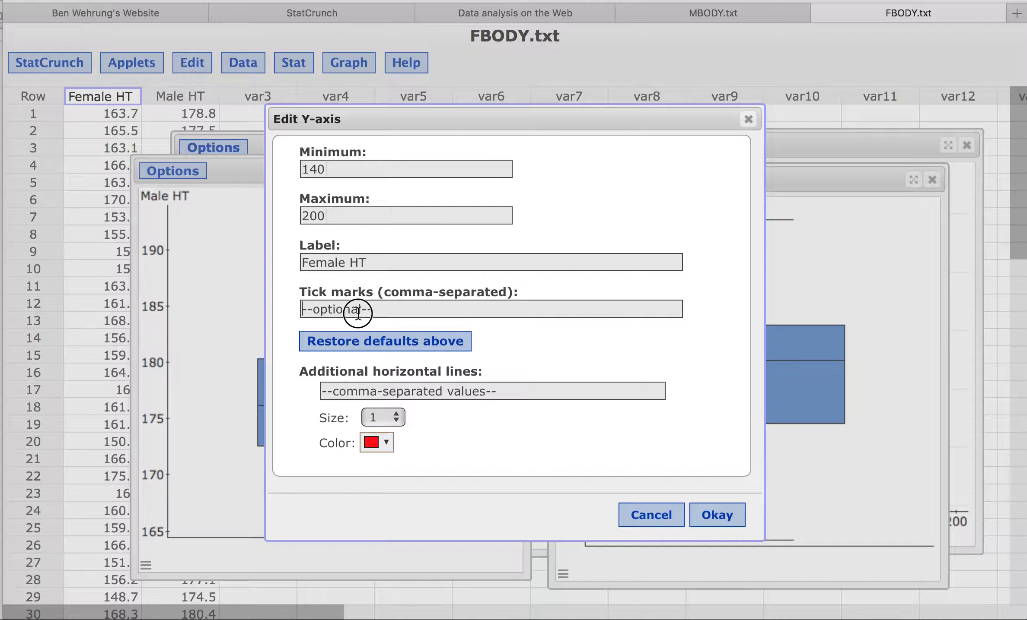
key(super+v)
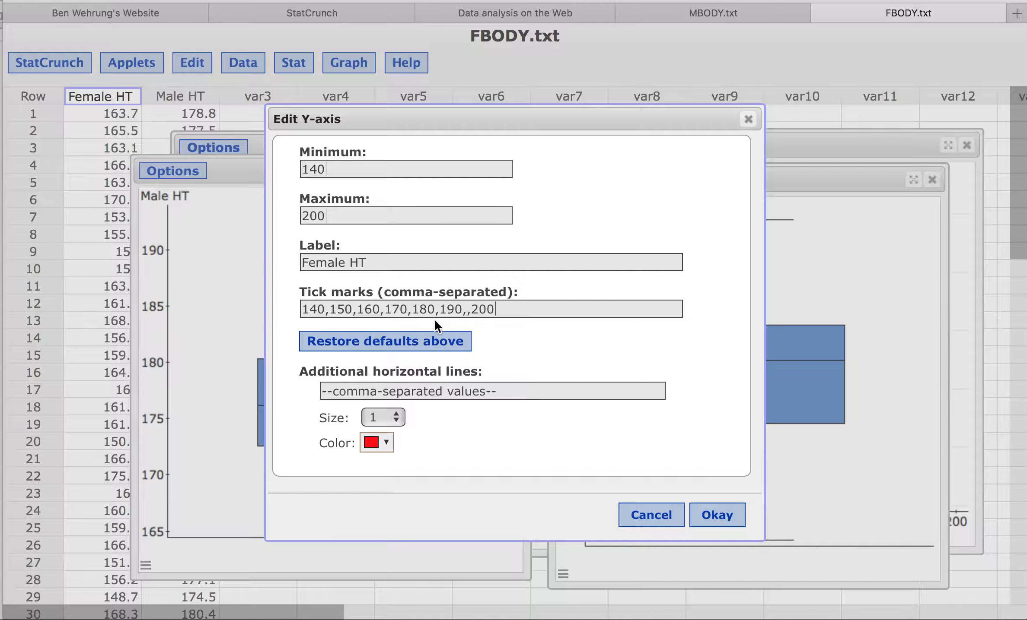
key(BackSpace)
click(715, 515)
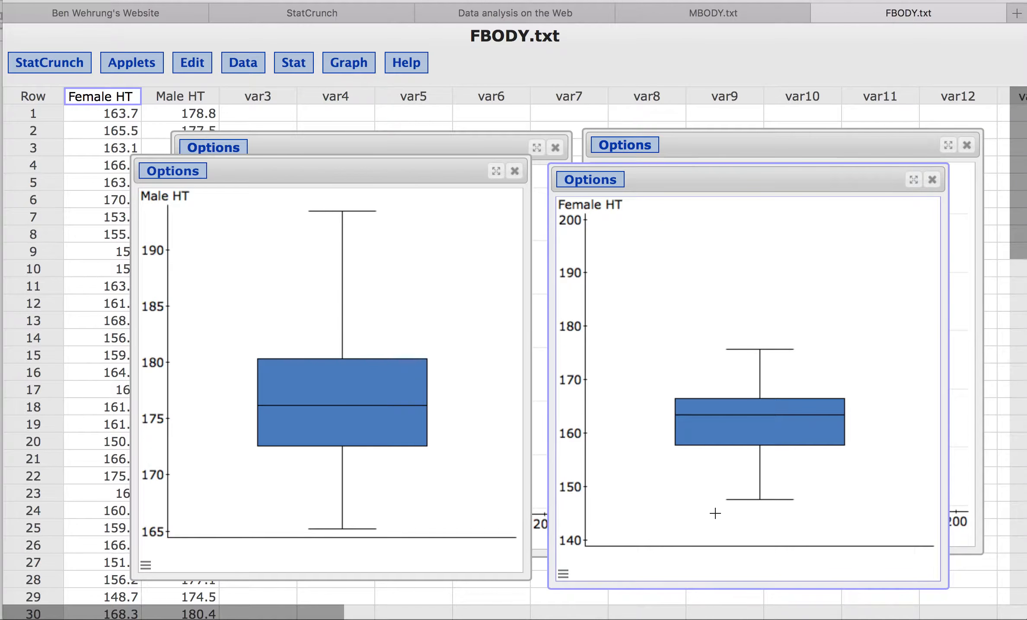
Set the Male HT boxplot's vertical axis to 140–200 with ticks every 10
click(154, 362)
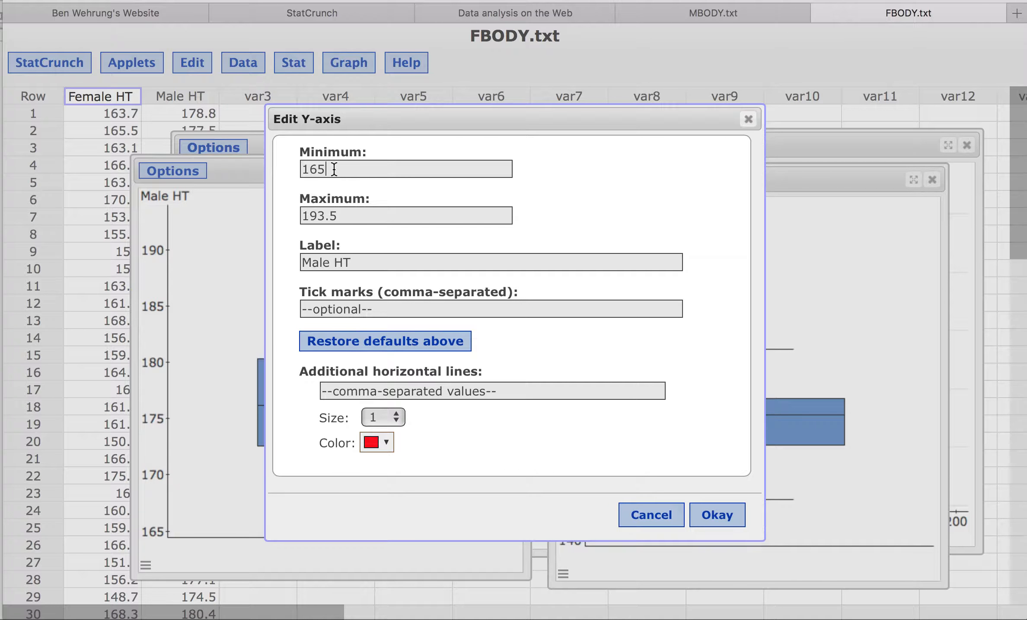
double_click(334, 169)
text(1)
double_click(342, 216)
text(200)
key(super+v)
click(471, 309)
key(BackSpace)
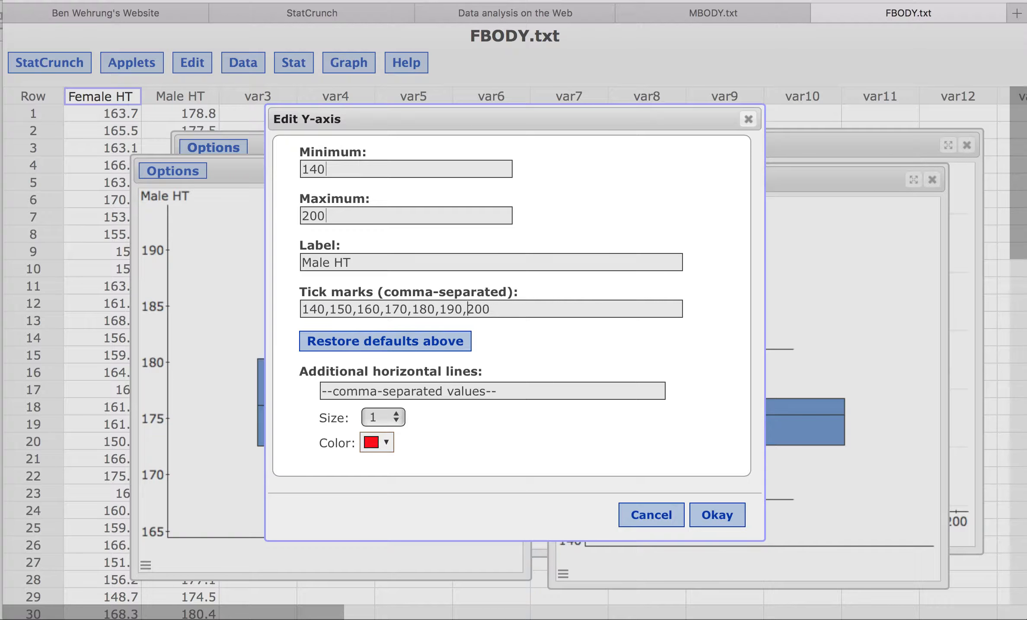
click(723, 516)
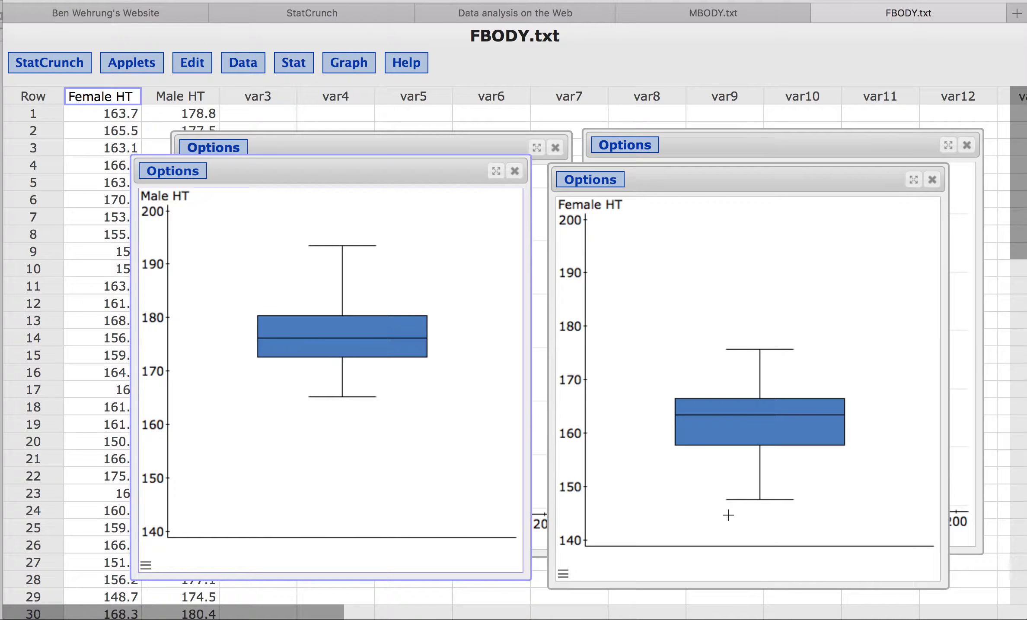
Position the Female HT boxplot beside the Male HT boxplot and bring it to the front
drag(666, 186, 654, 175)
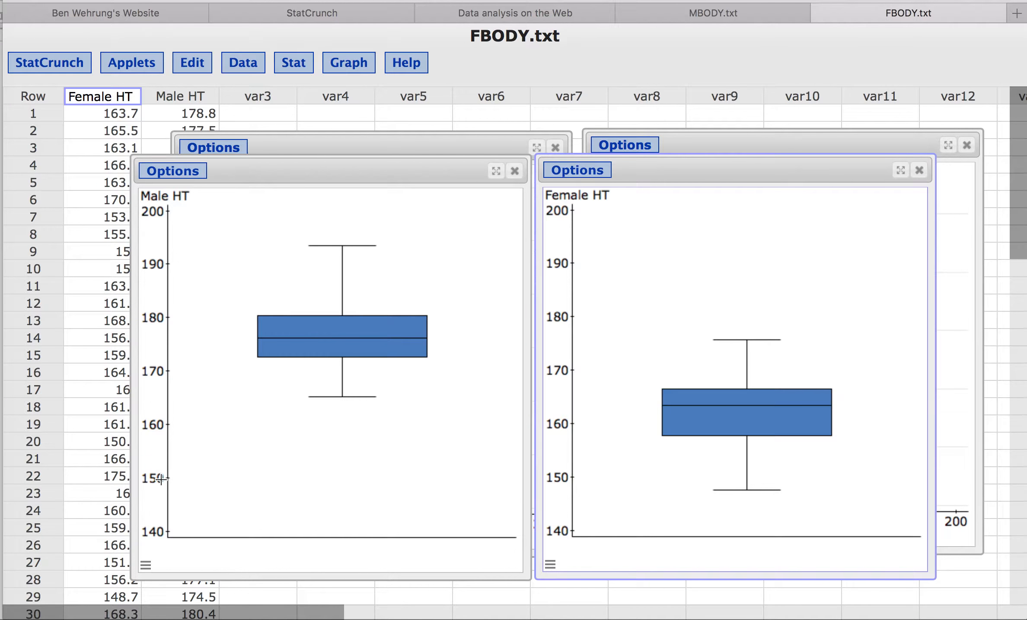
mouse_move(679, 431)
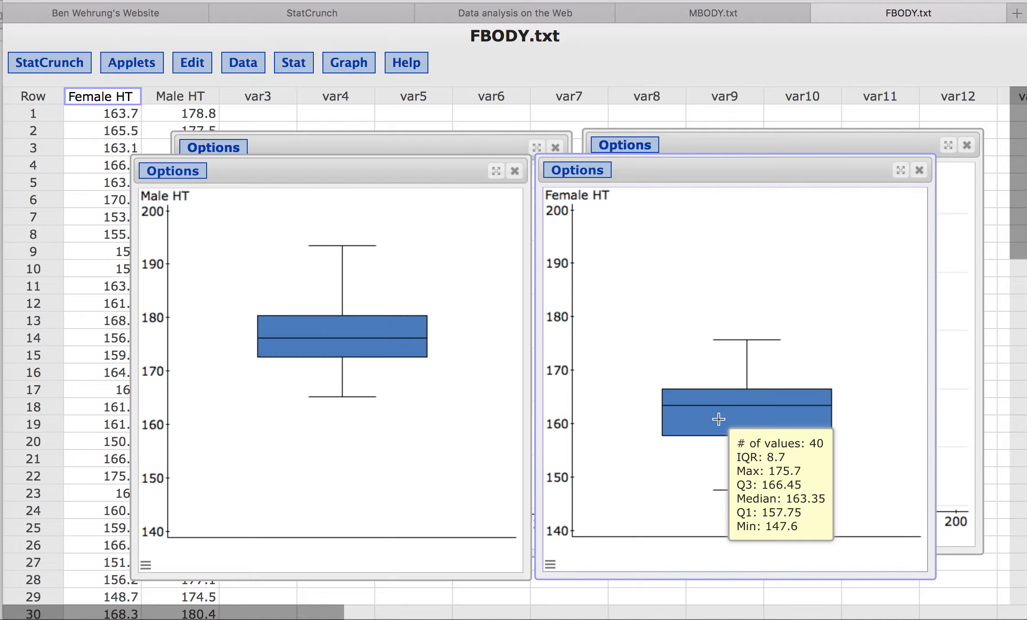
click(942, 400)
mouse_move(769, 425)
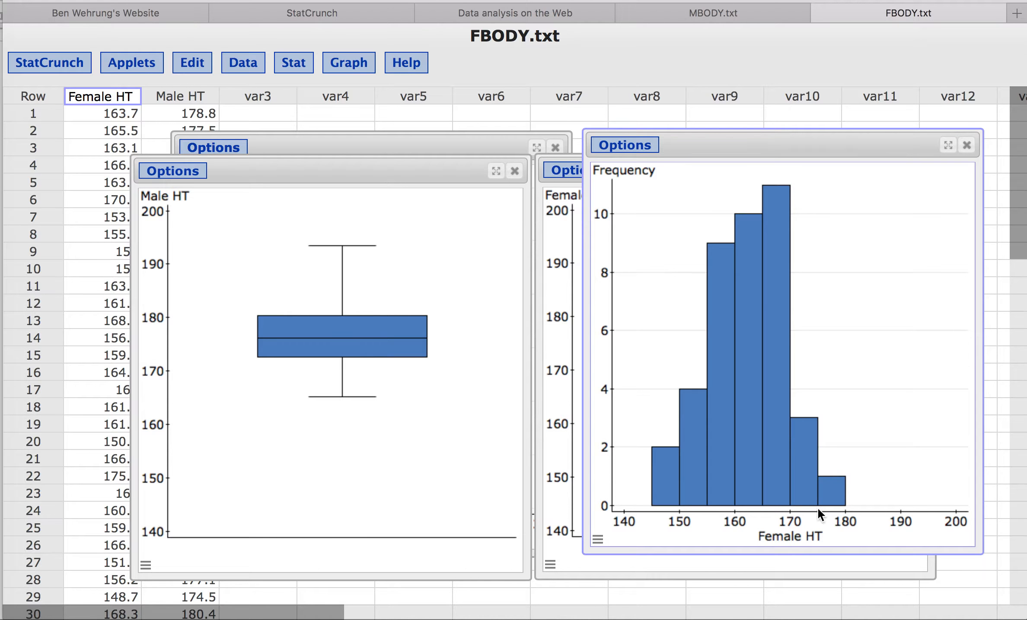
click(838, 577)
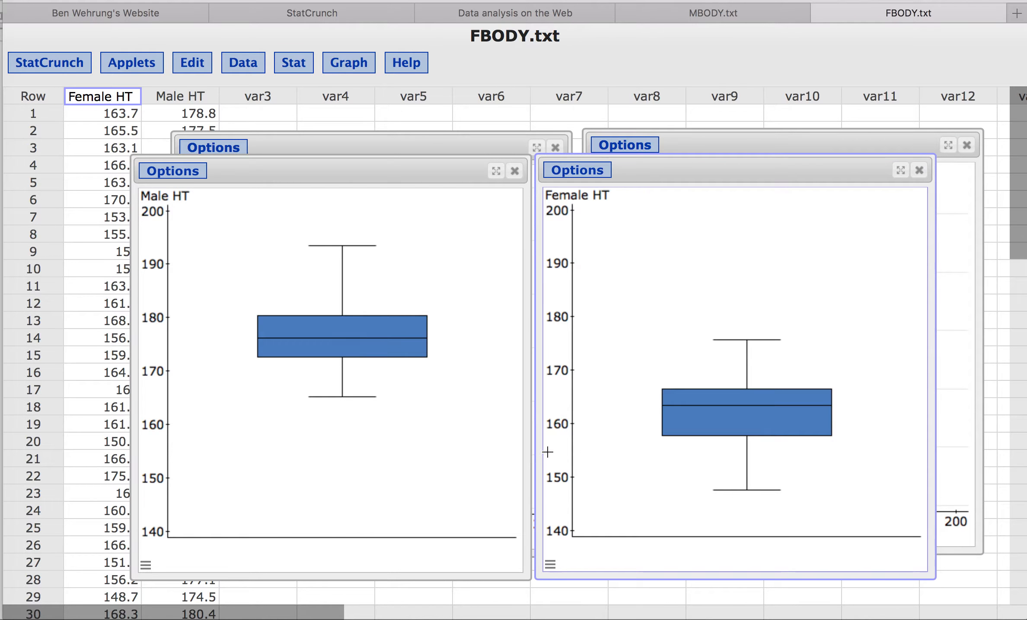